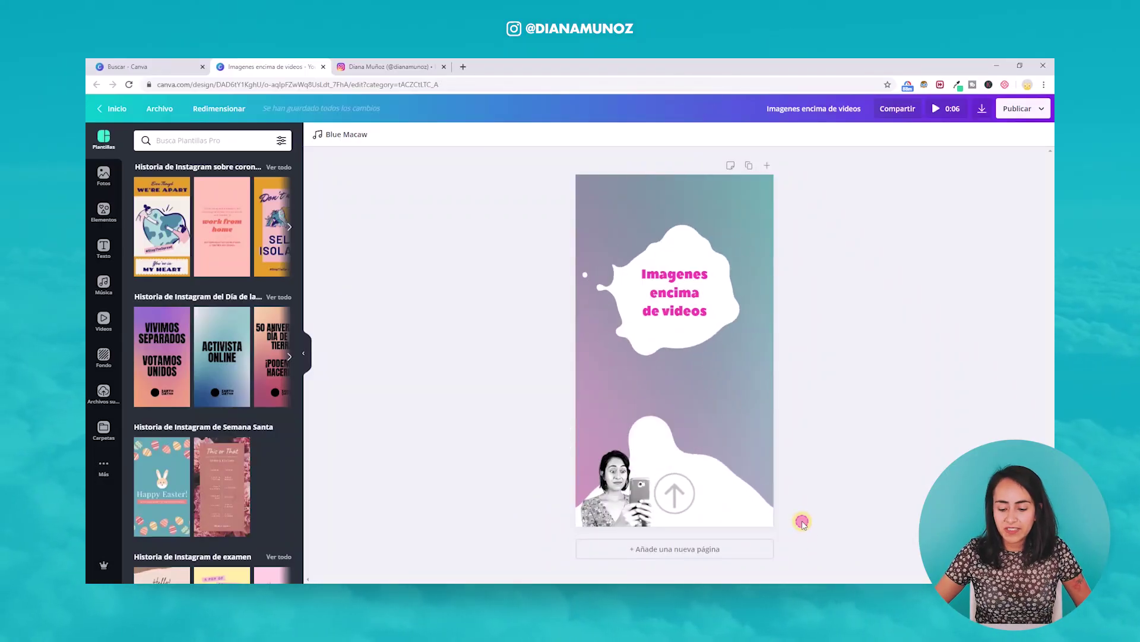
Add a blank second page below the first story page
{"action": "left_click", "coordinate": [714, 549]}
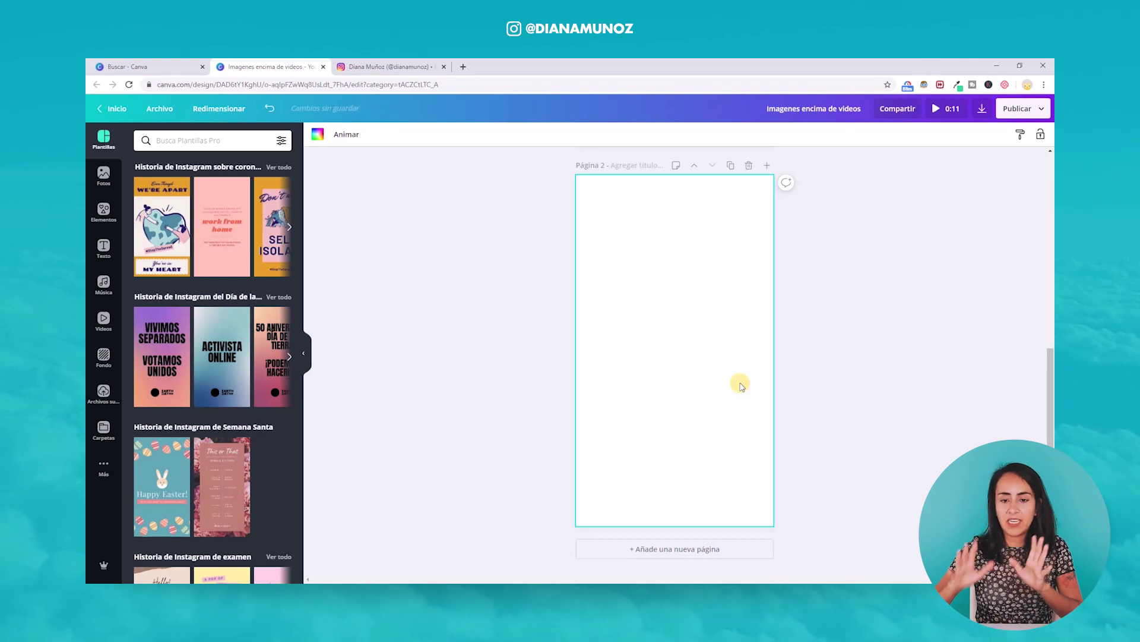
{"action": "left_click", "coordinate": [440, 270]}
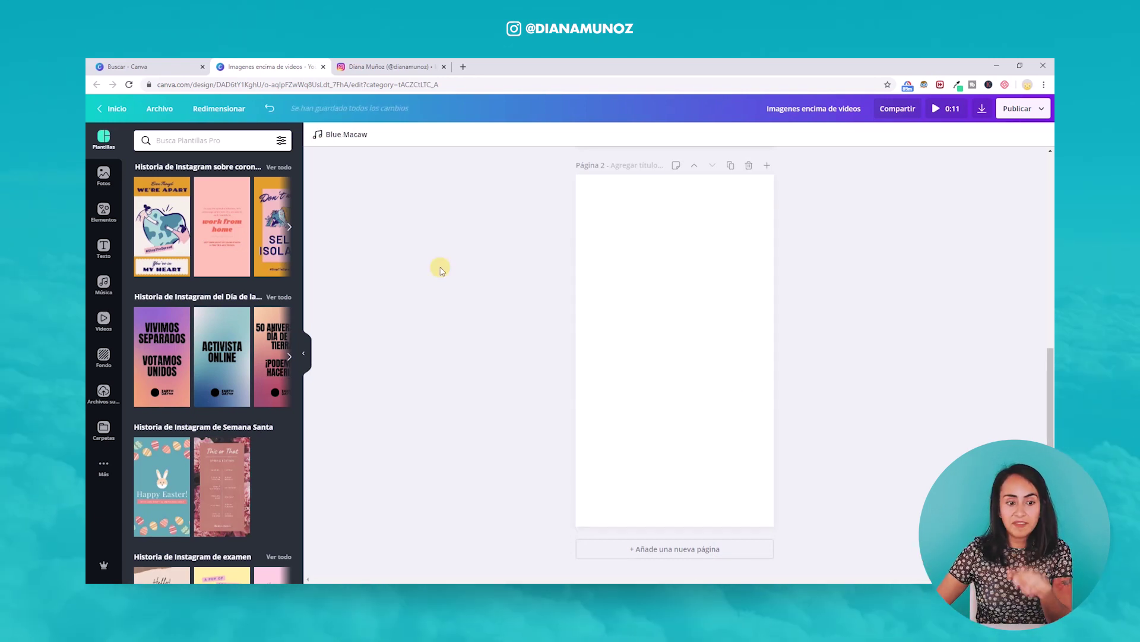
{"action": "left_click", "coordinate": [185, 64]}
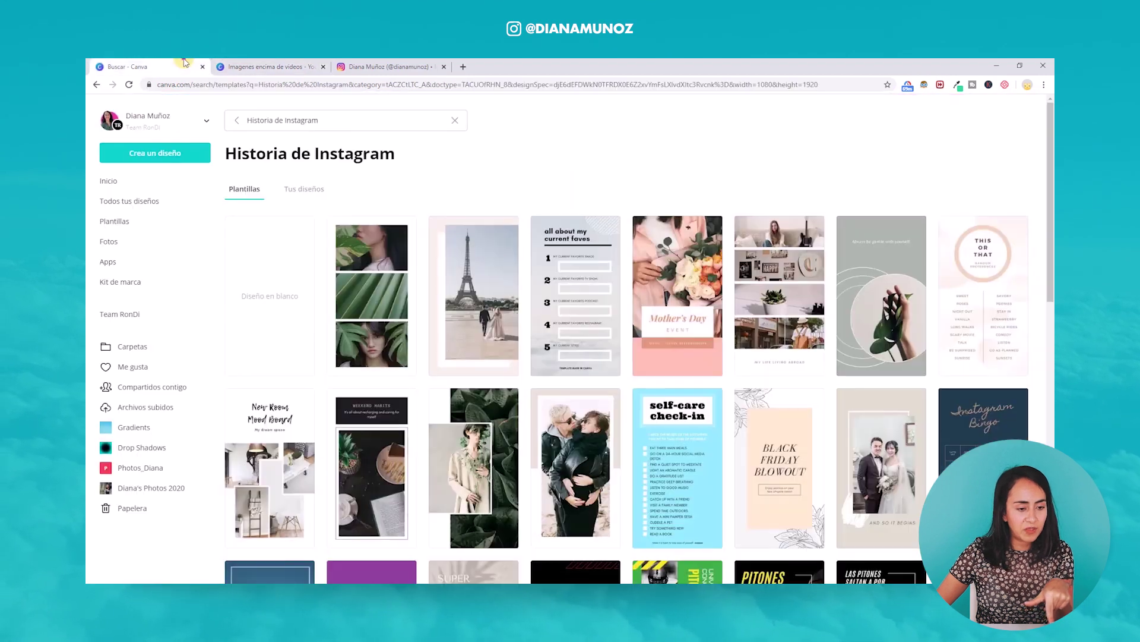
{"action": "left_click", "coordinate": [140, 182]}
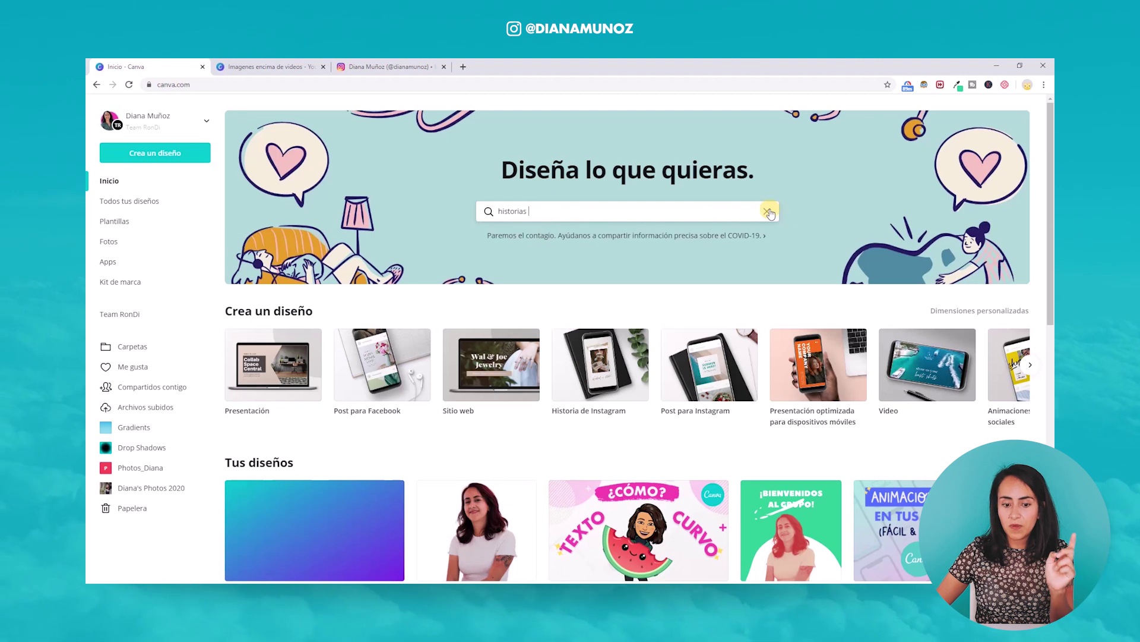
{"action": "left_click", "coordinate": [1031, 365]}
{"action": "left_click", "coordinate": [1030, 365]}
{"action": "left_click", "coordinate": [691, 213]}
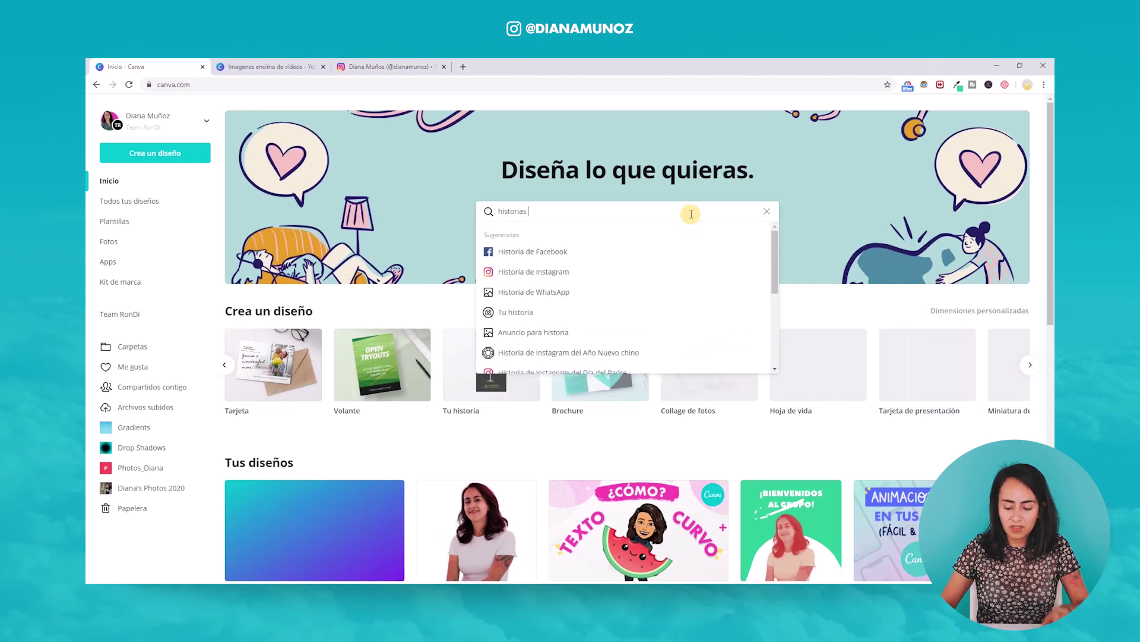
{"action": "double_click", "coordinate": [691, 213]}
{"action": "type", "text": "sto"}
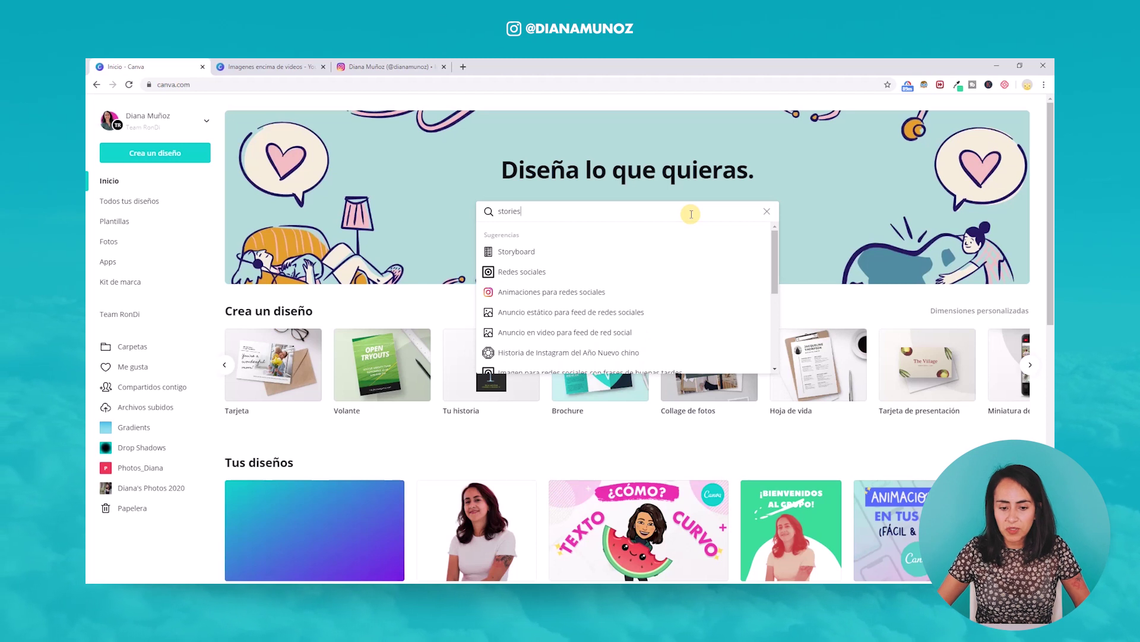
{"action": "left_click", "coordinate": [760, 213]}
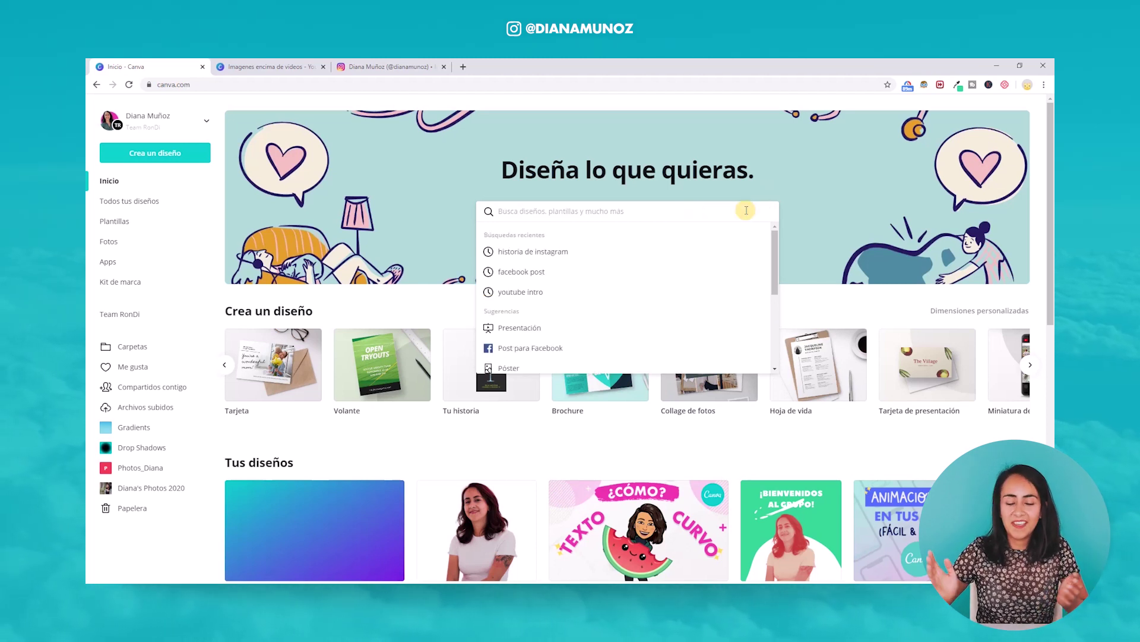
{"action": "type", "text": "instagram"}
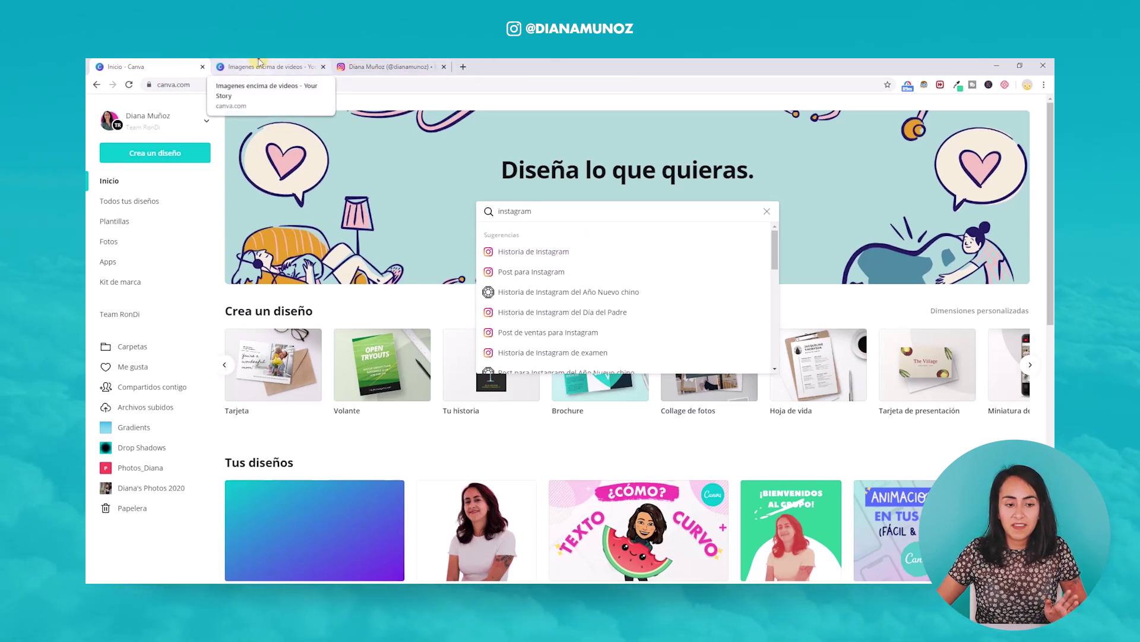
{"action": "left_click", "coordinate": [259, 63]}
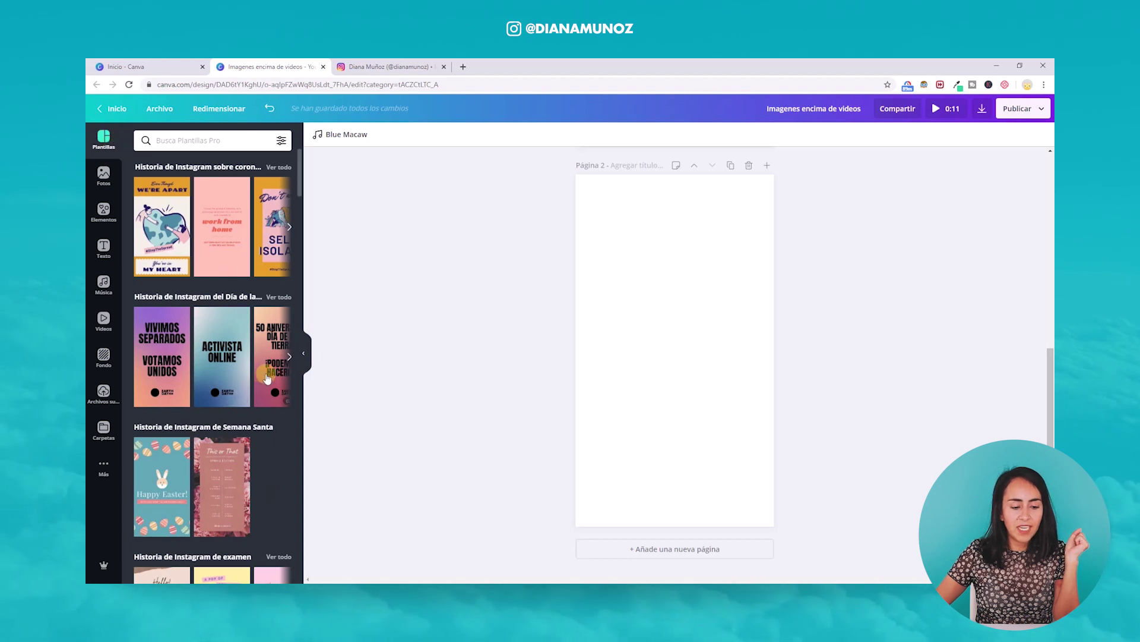
Show all Historia de Instagram del Día de la Tierra templates
{"action": "left_click", "coordinate": [286, 297]}
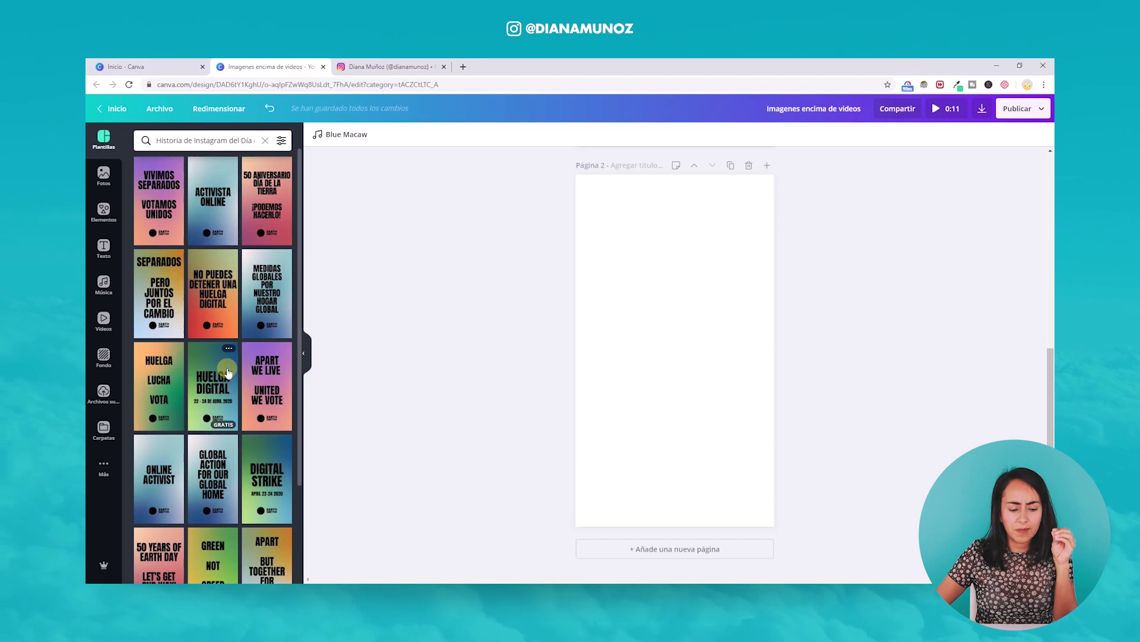
Apply the Vivimos separados template to page 2 and delete its text and logo
{"action": "left_click", "coordinate": [160, 199]}
{"action": "left_click", "coordinate": [303, 353]}
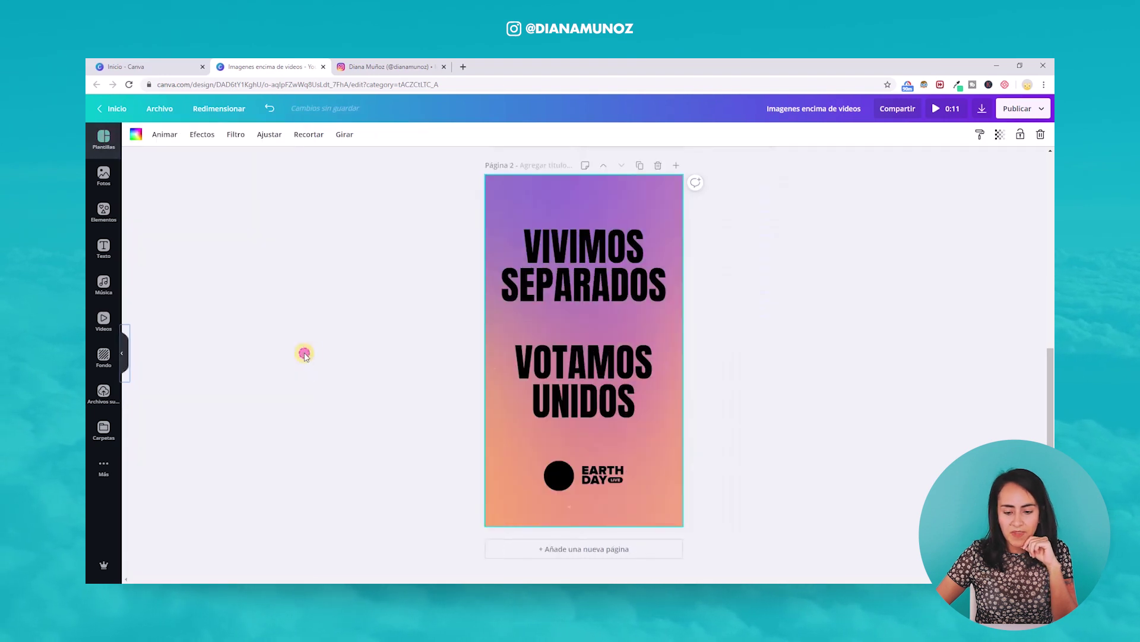
{"action": "left_click_drag", "start_coordinate": [458, 272], "coordinate": [658, 514]}
{"action": "key", "text": "Delete"}
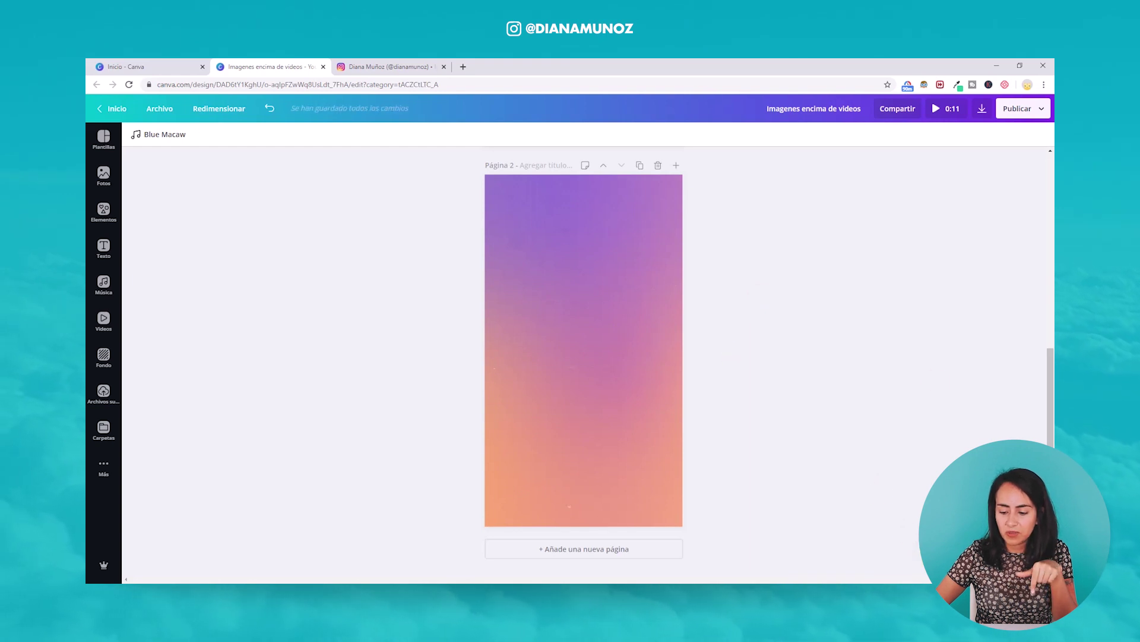
Set the zoom to 50% and select page 2's purple-to-orange gradient background
{"action": "left_click", "coordinate": [924, 562]}
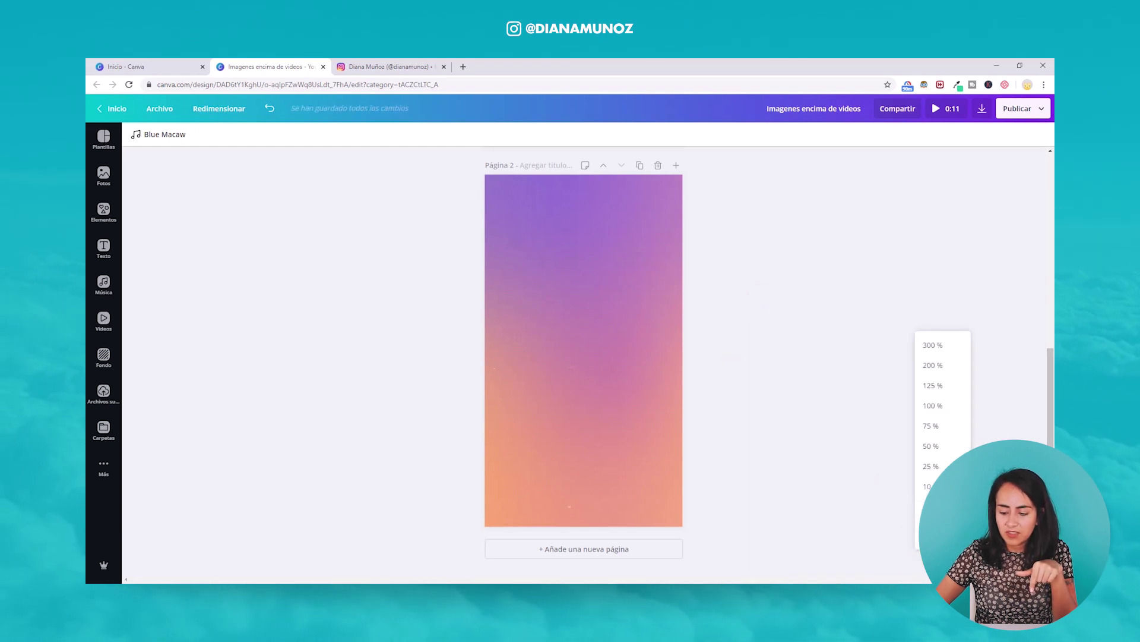
{"action": "left_click", "coordinate": [937, 428]}
{"action": "left_click_drag", "start_coordinate": [1050, 438], "coordinate": [1048, 395]}
{"action": "scroll", "coordinate": [633, 385], "scroll_direction": "down", "scroll_amount": 2}
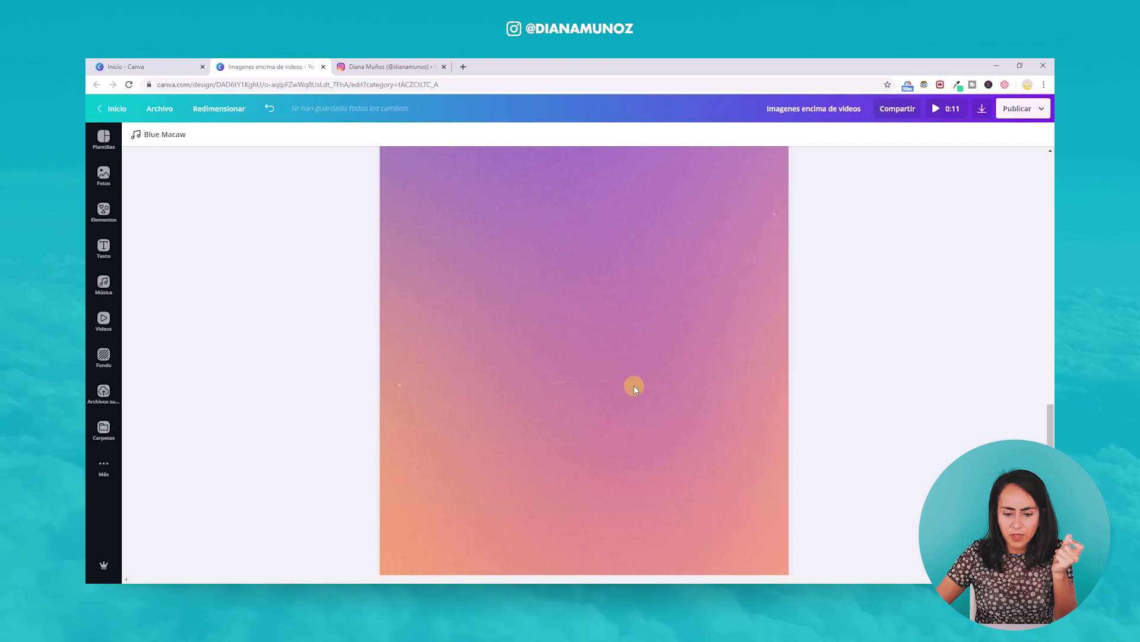
{"action": "scroll", "coordinate": [633, 388], "scroll_direction": "down", "scroll_amount": 1}
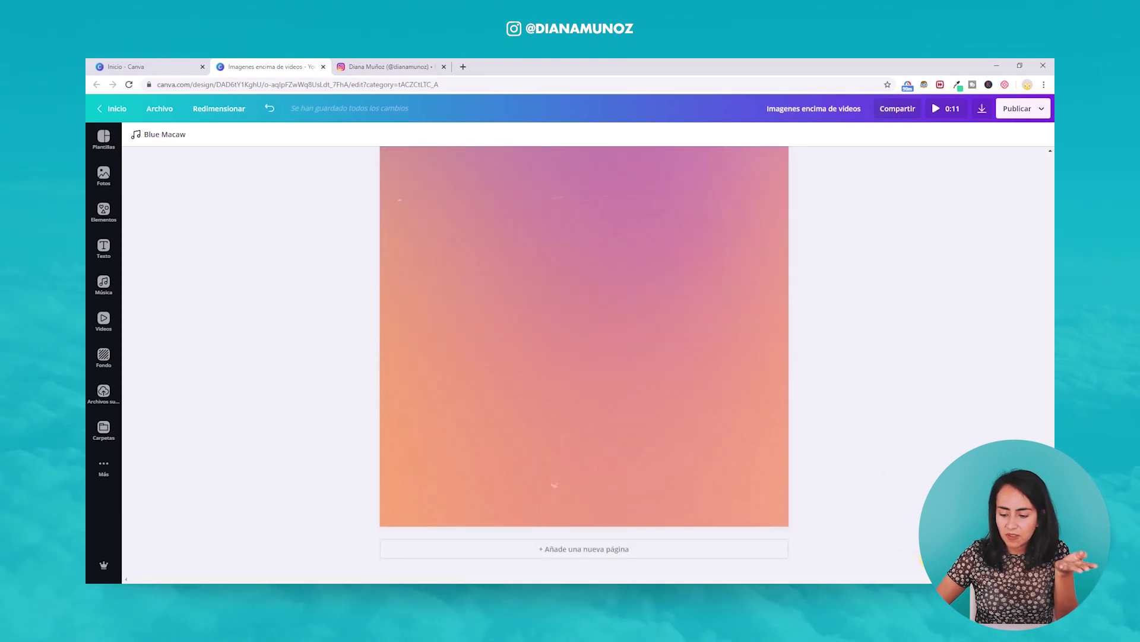
{"action": "left_click", "coordinate": [944, 569]}
{"action": "left_click", "coordinate": [932, 446]}
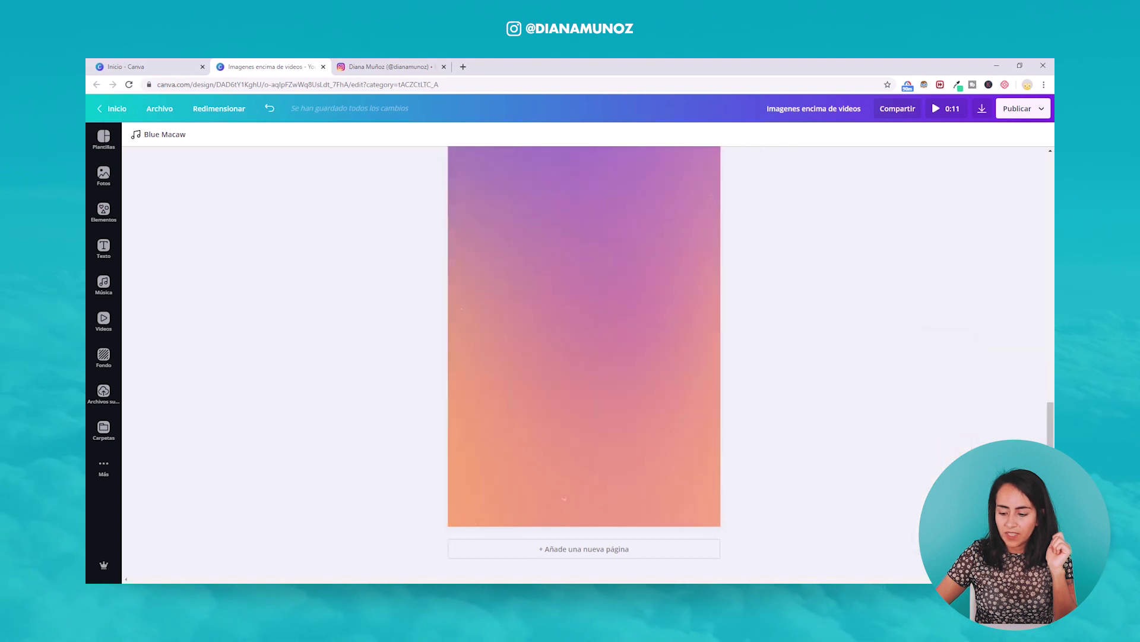
{"action": "left_click", "coordinate": [944, 569]}
{"action": "left_click", "coordinate": [944, 464]}
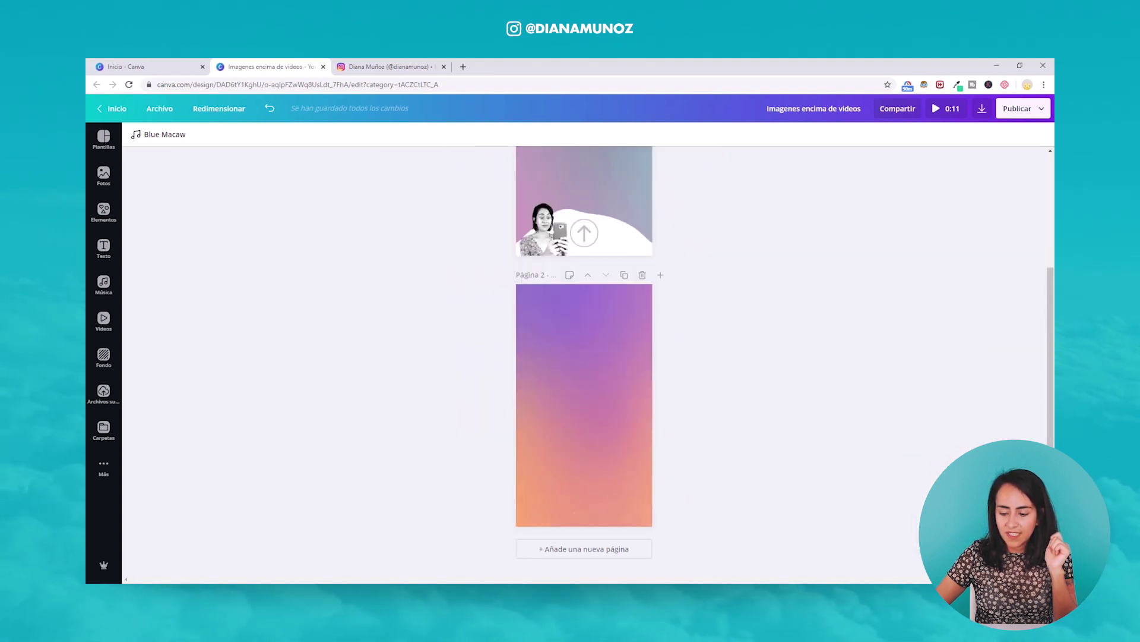
{"action": "left_click", "coordinate": [944, 569]}
{"action": "left_click", "coordinate": [937, 426]}
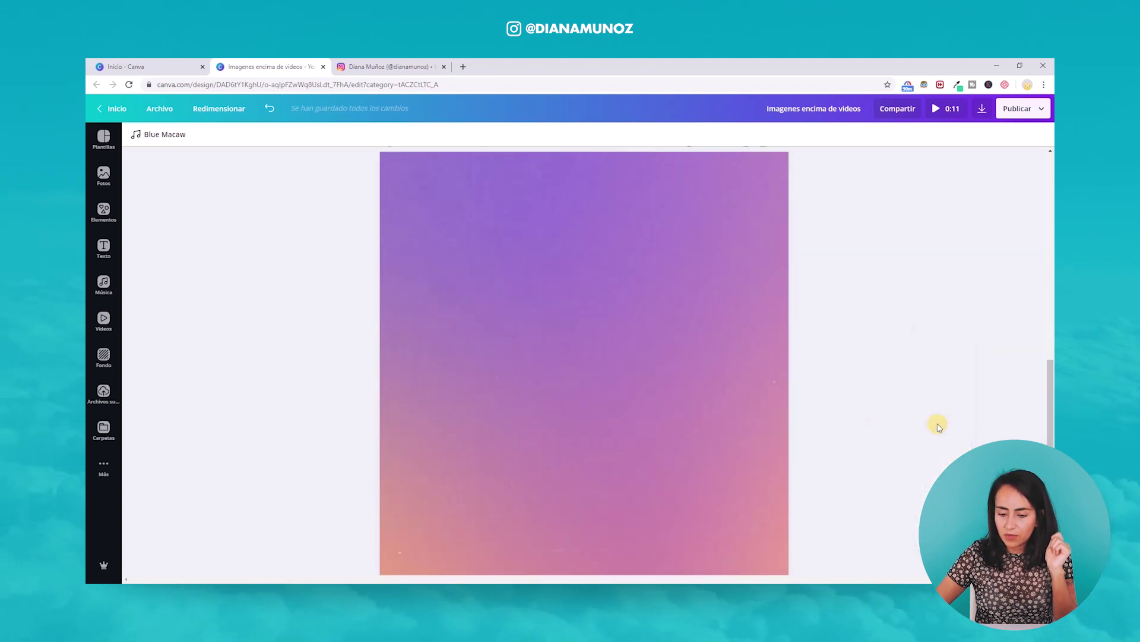
{"action": "left_click", "coordinate": [944, 569]}
{"action": "left_click", "coordinate": [951, 451]}
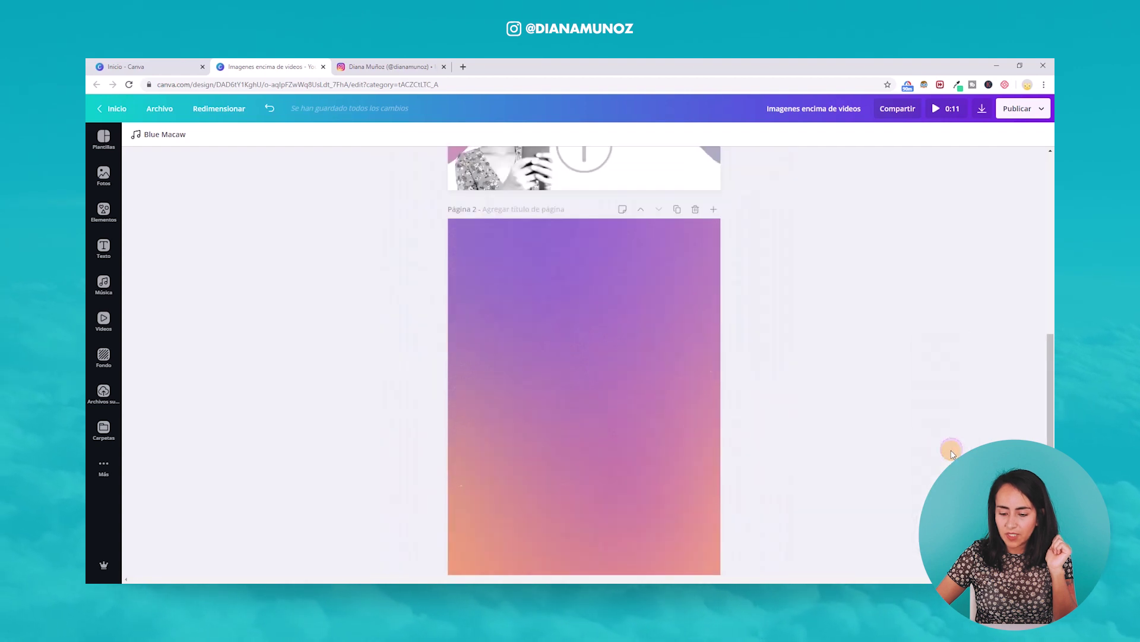
{"action": "scroll", "coordinate": [711, 480], "scroll_direction": "down", "scroll_amount": 2}
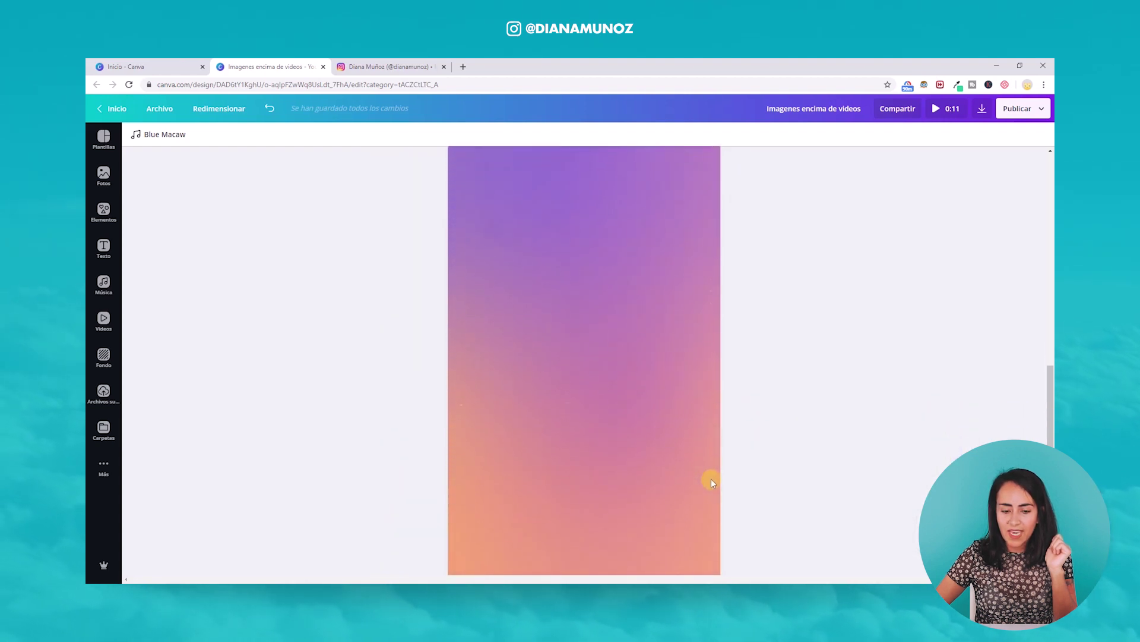
{"action": "left_click", "coordinate": [497, 254]}
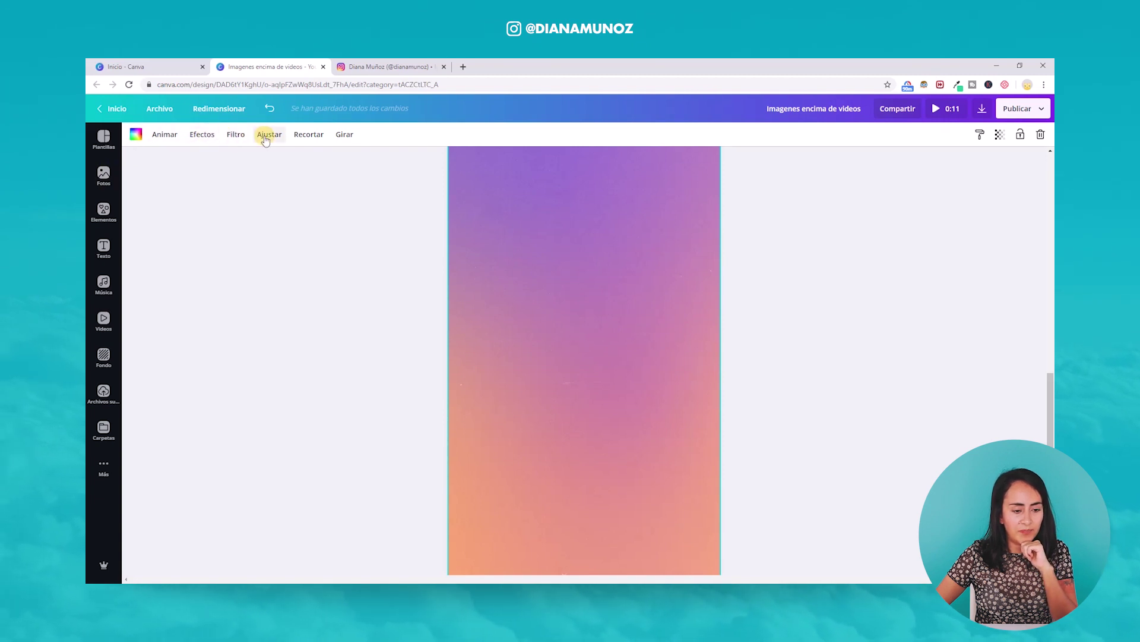
Apply the Greyscale filter to the page 2 background
{"action": "left_click", "coordinate": [207, 137]}
{"action": "left_click", "coordinate": [418, 134]}
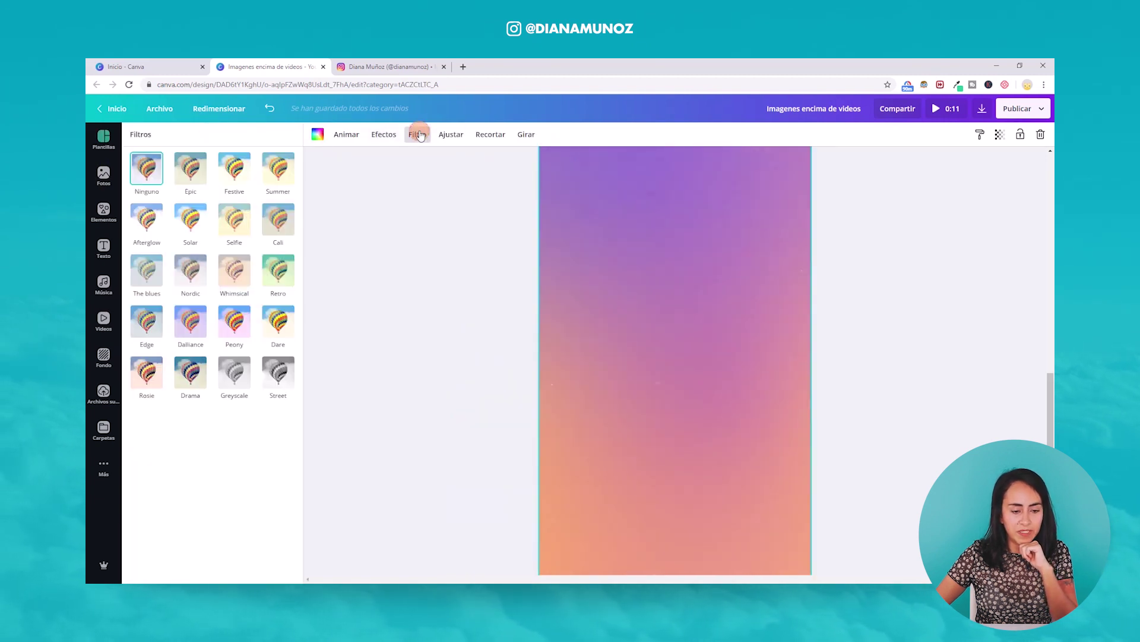
{"action": "left_click", "coordinate": [236, 377]}
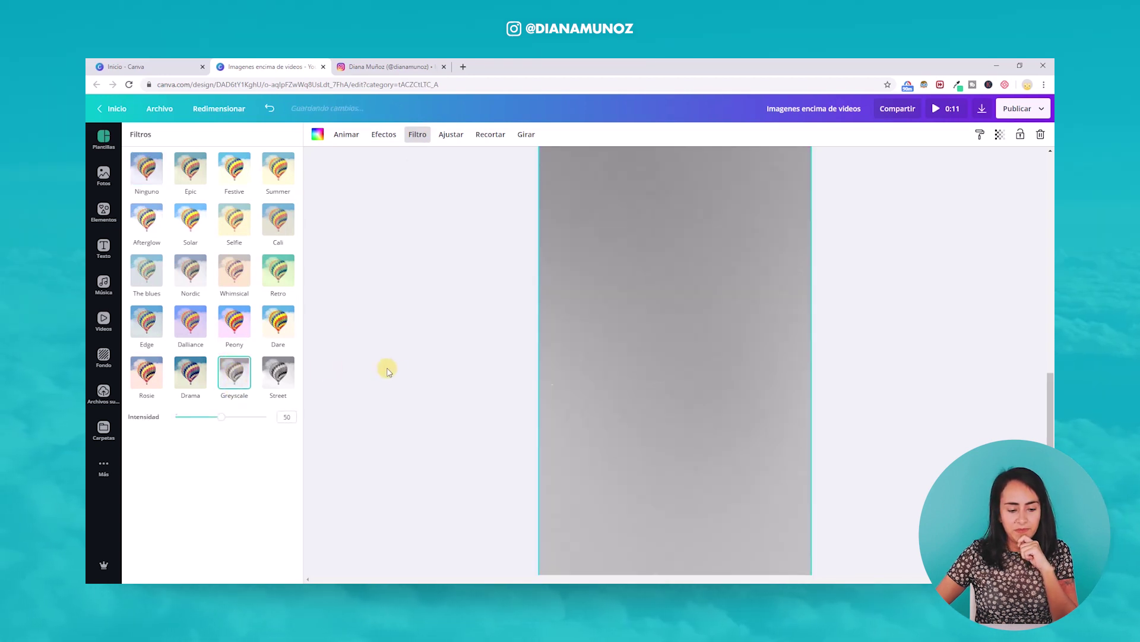
{"action": "left_click", "coordinate": [564, 423]}
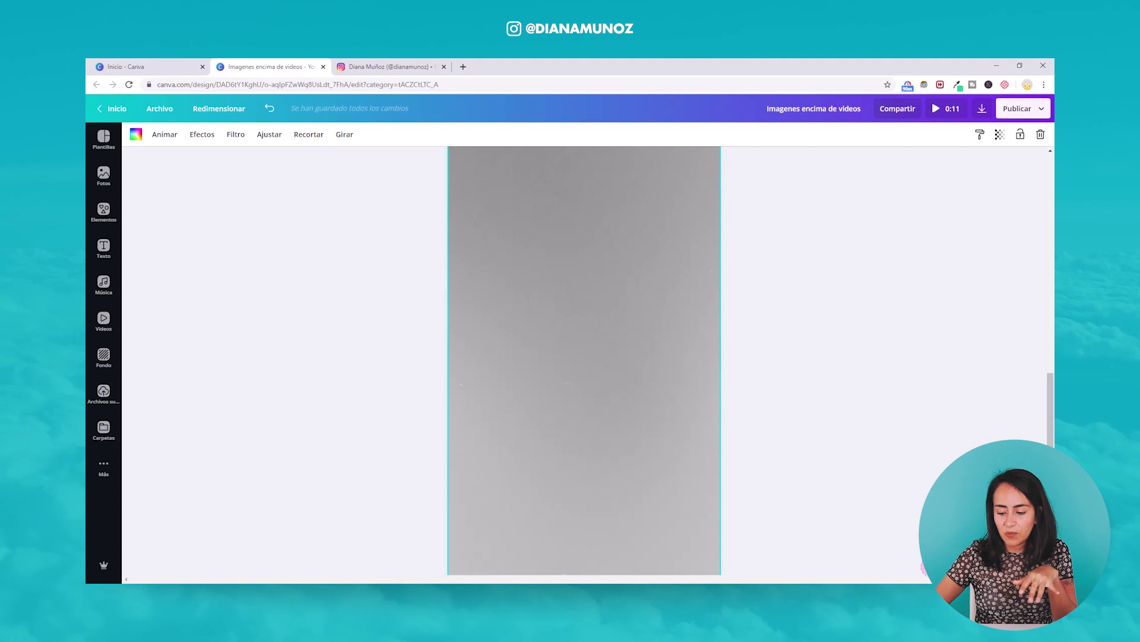
Shift the background video slightly right within its crop, then reselect it
{"action": "left_click", "coordinate": [924, 567]}
{"action": "left_click", "coordinate": [937, 467]}
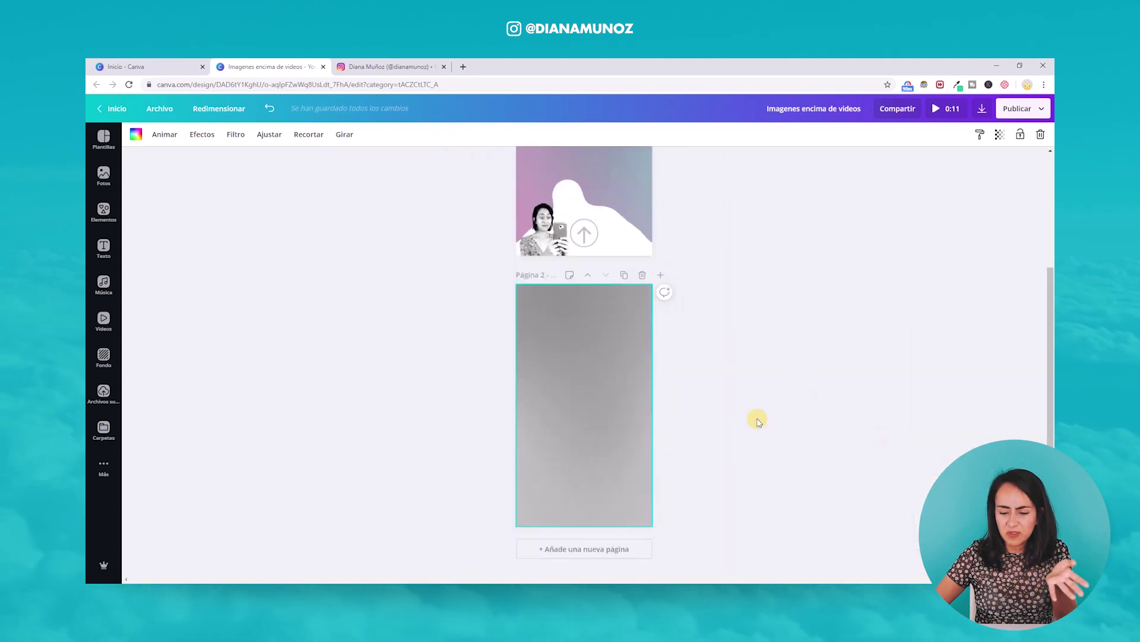
{"action": "left_click", "coordinate": [756, 418]}
{"action": "double_click", "coordinate": [620, 411]}
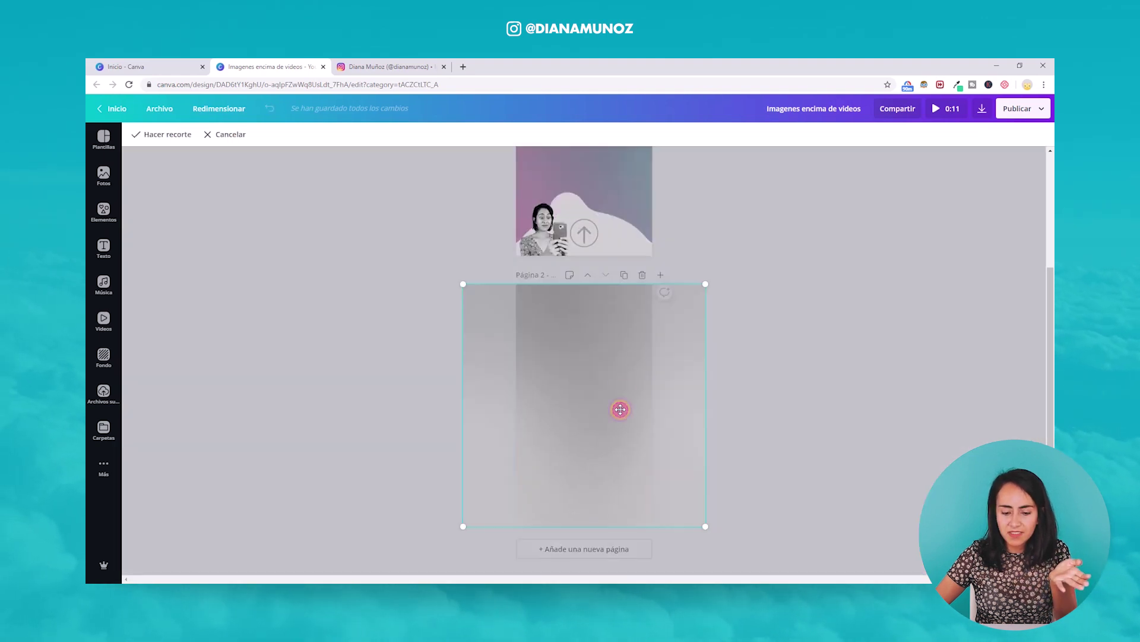
{"action": "mouse_move", "coordinate": [603, 407]}
{"action": "left_mouse_down"}
{"action": "mouse_move", "coordinate": [638, 416]}
{"action": "mouse_move", "coordinate": [608, 418]}
{"action": "left_mouse_up"}
{"action": "left_click", "coordinate": [280, 357]}
{"action": "left_click", "coordinate": [607, 327]}
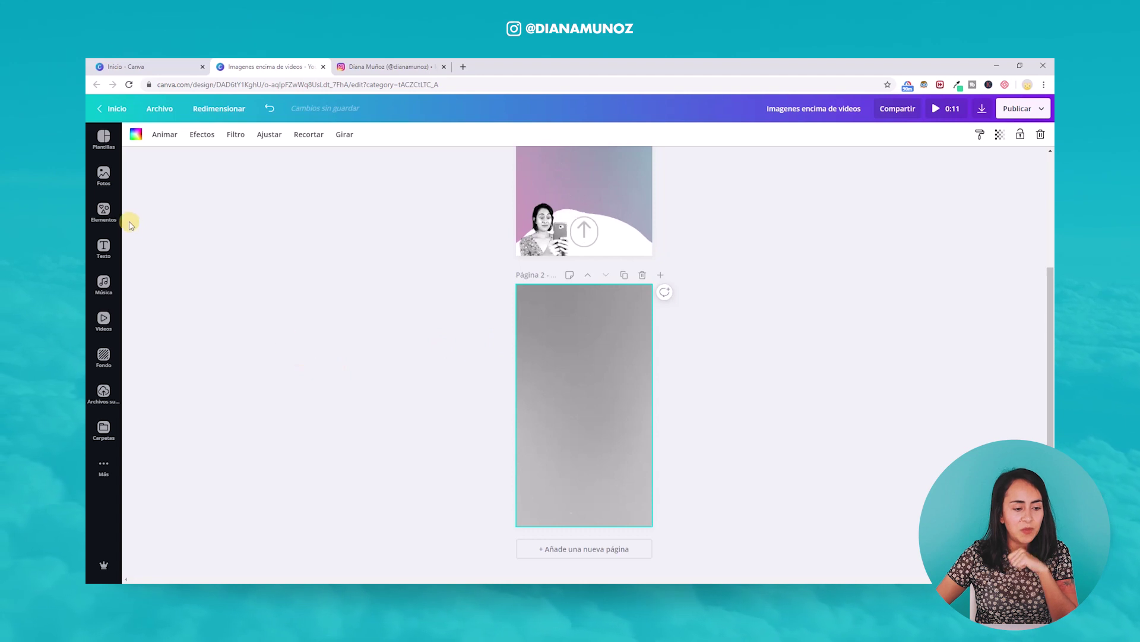
Add a blue-to-purple gradient rectangle from a 'gradient' search and rotate it 90°
{"action": "left_click", "coordinate": [104, 210]}
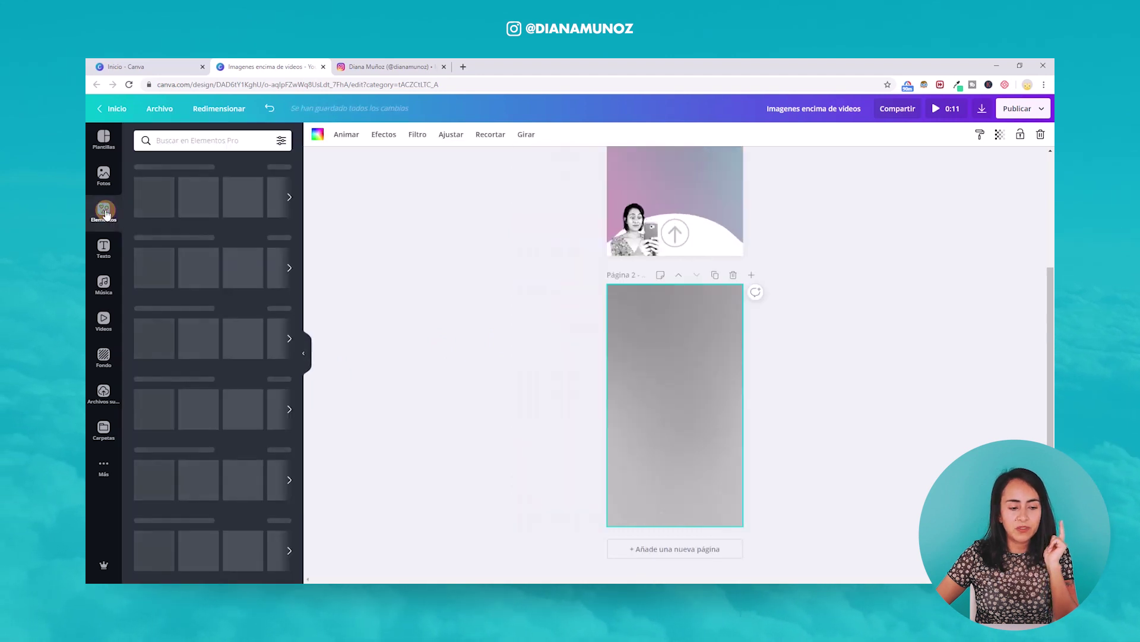
{"action": "left_click", "coordinate": [182, 140]}
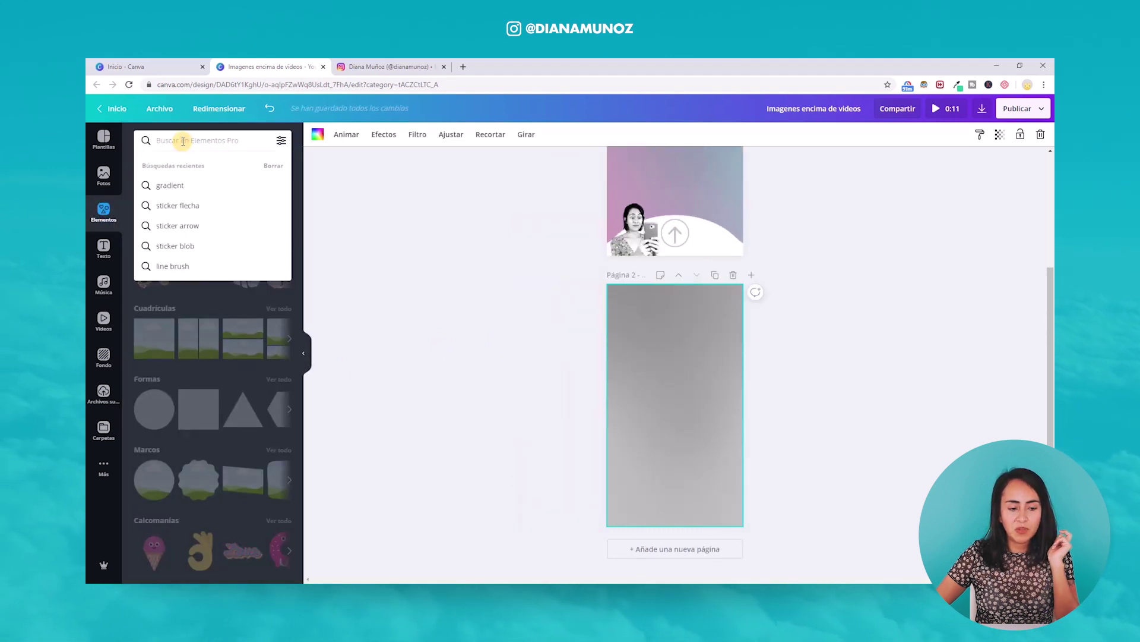
{"action": "type", "text": "gradient"}
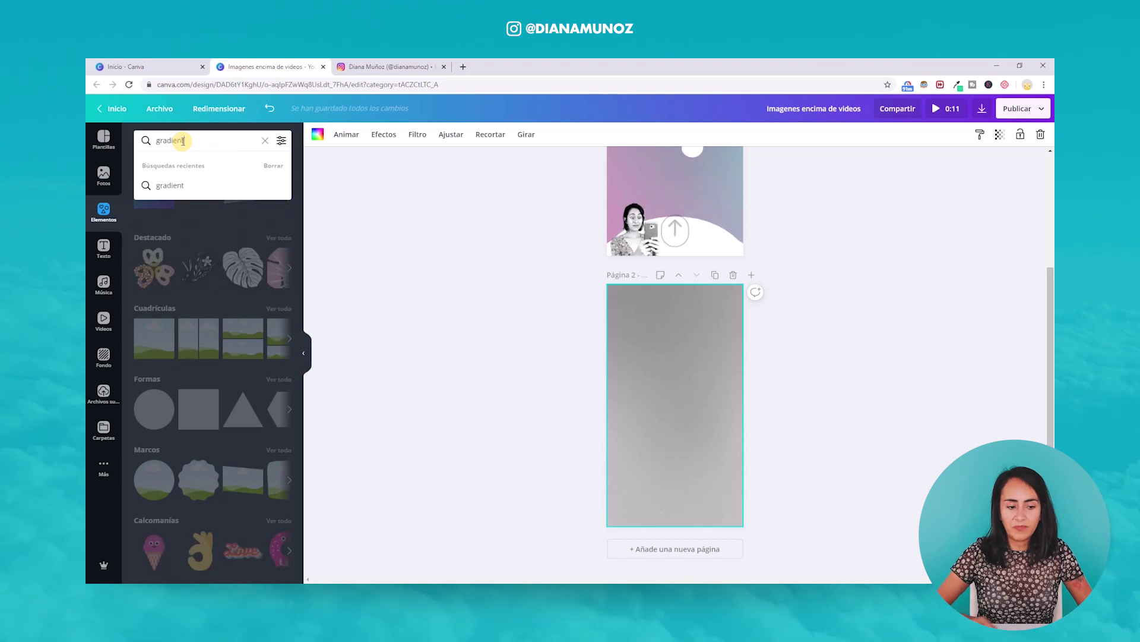
{"action": "key", "text": "Return"}
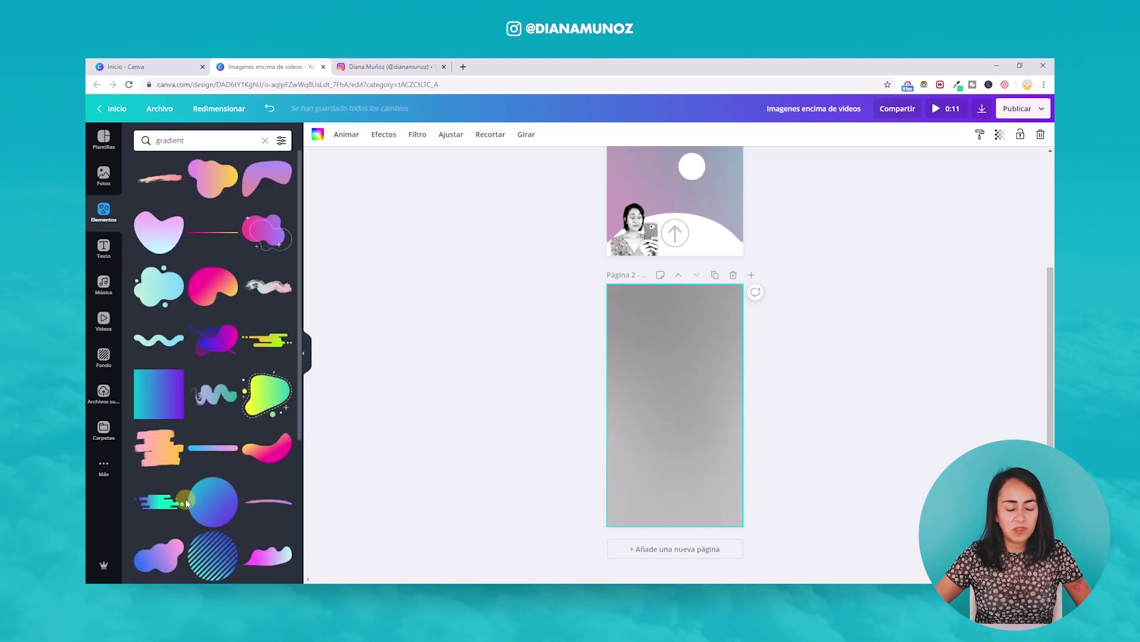
{"action": "scroll", "coordinate": [185, 498], "scroll_direction": "down", "scroll_amount": 3}
{"action": "scroll", "coordinate": [185, 498], "scroll_direction": "down", "scroll_amount": 2}
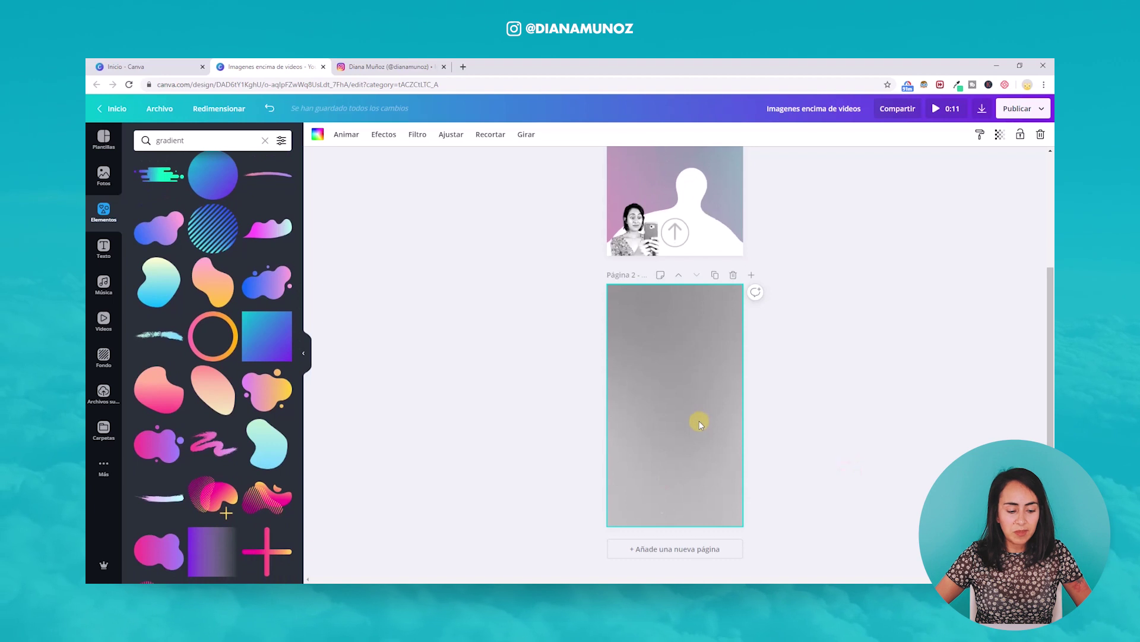
{"action": "scroll", "coordinate": [250, 526], "scroll_direction": "down", "scroll_amount": 10}
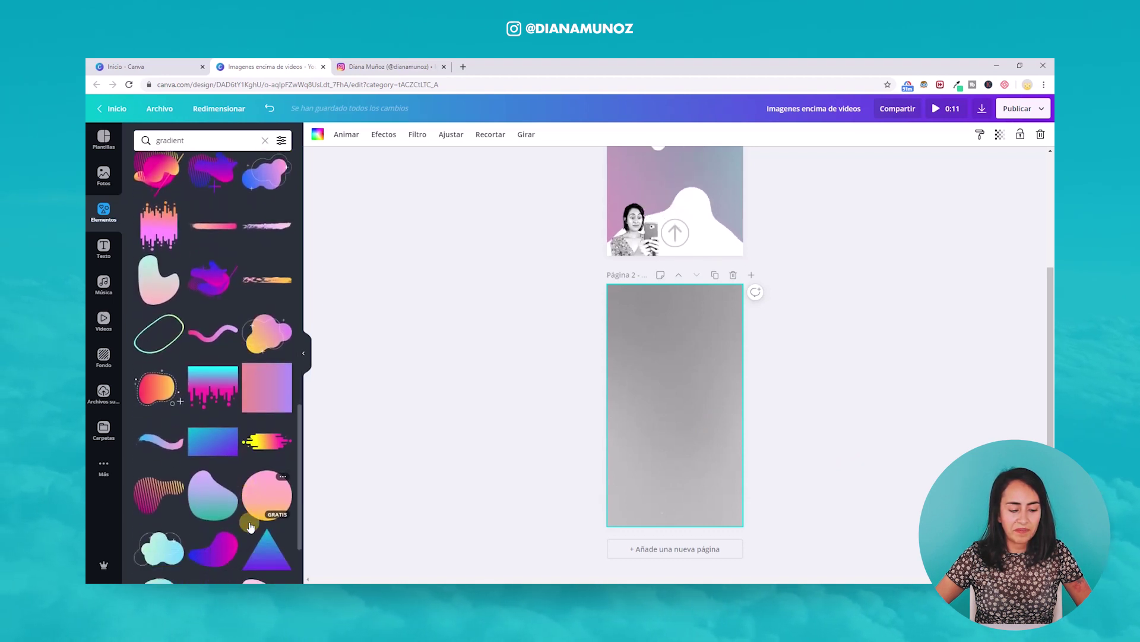
{"action": "left_click", "coordinate": [217, 349]}
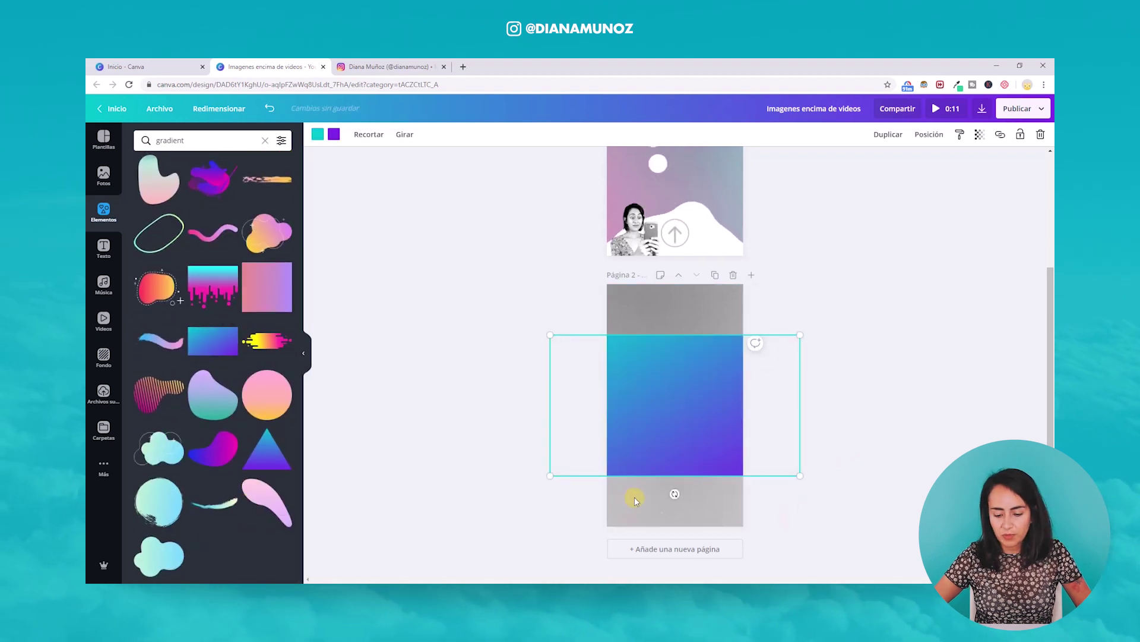
{"action": "left_click_drag", "start_coordinate": [676, 493], "coordinate": [577, 406]}
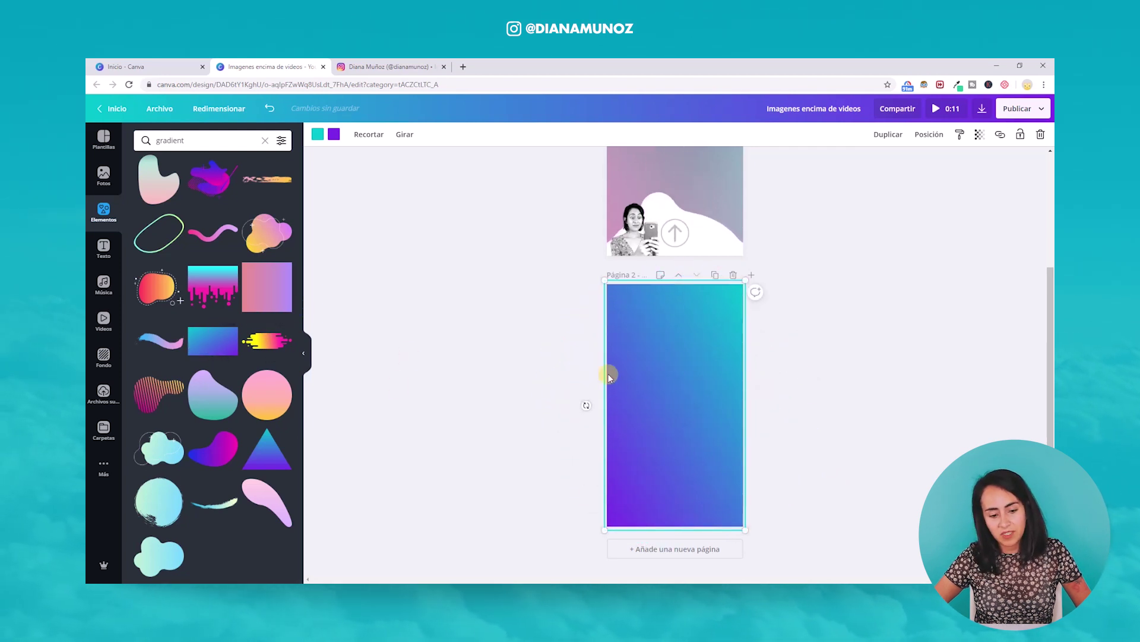
{"action": "left_click", "coordinate": [305, 355]}
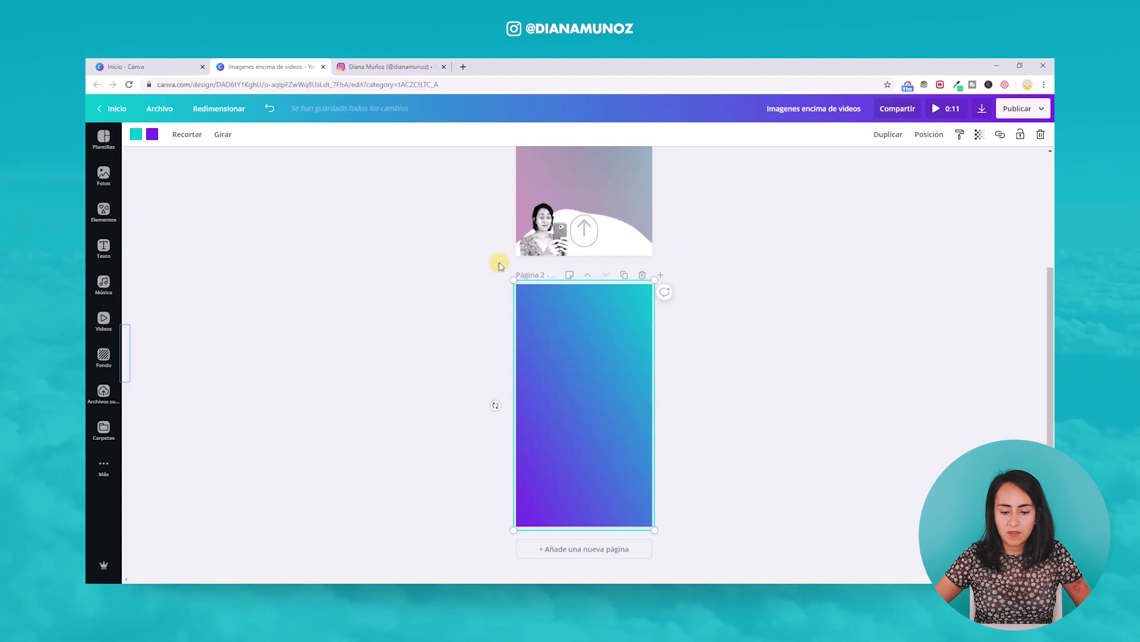
Change the gradient's purple end colour to pink
{"action": "left_click", "coordinate": [152, 135]}
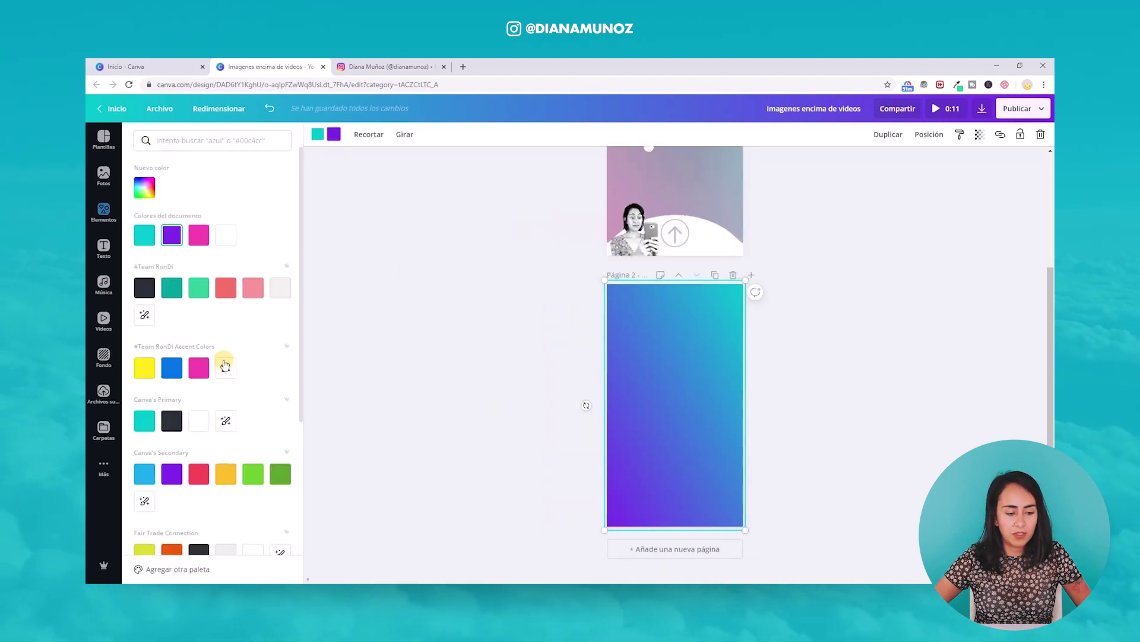
{"action": "left_click", "coordinate": [200, 368]}
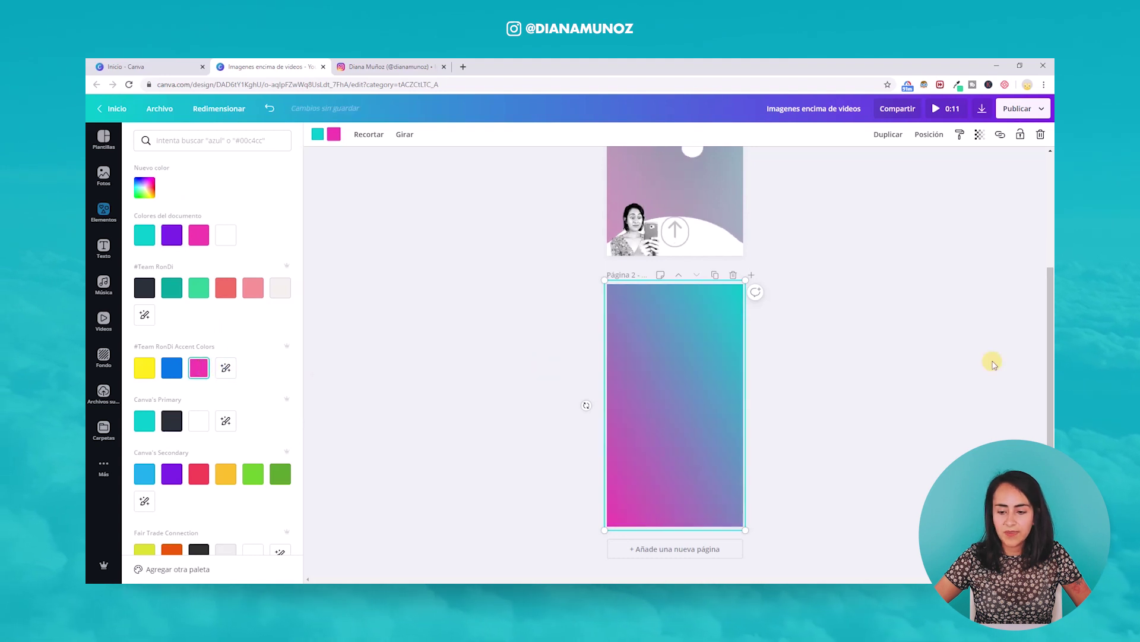
{"action": "key", "text": "Escape"}
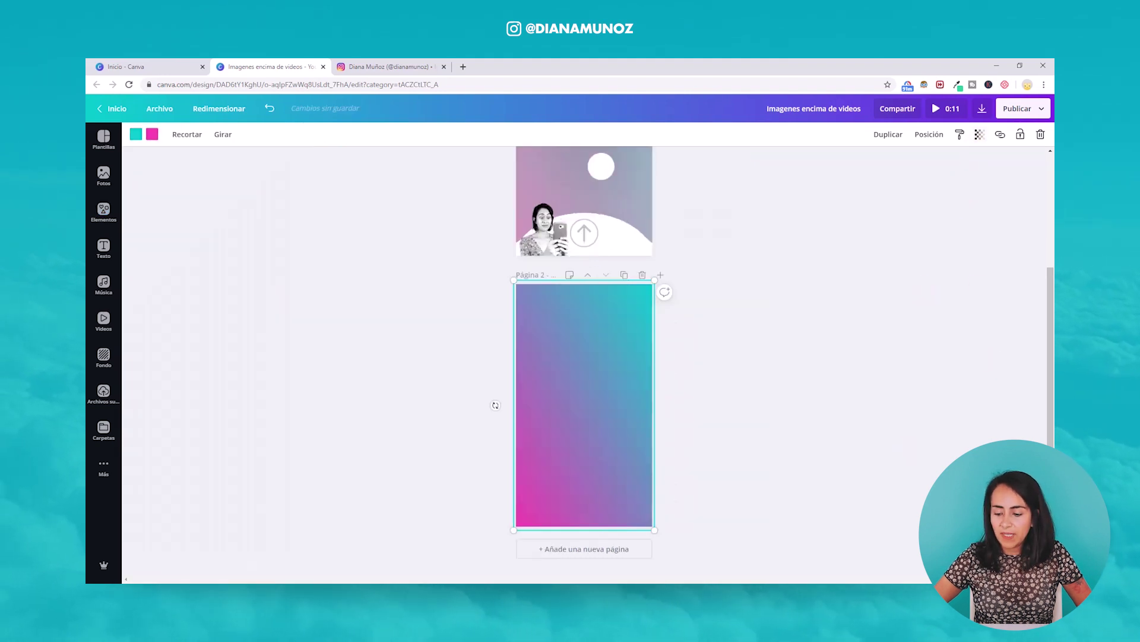
Lower the gradient's transparency to about 30
{"action": "left_click", "coordinate": [916, 544]}
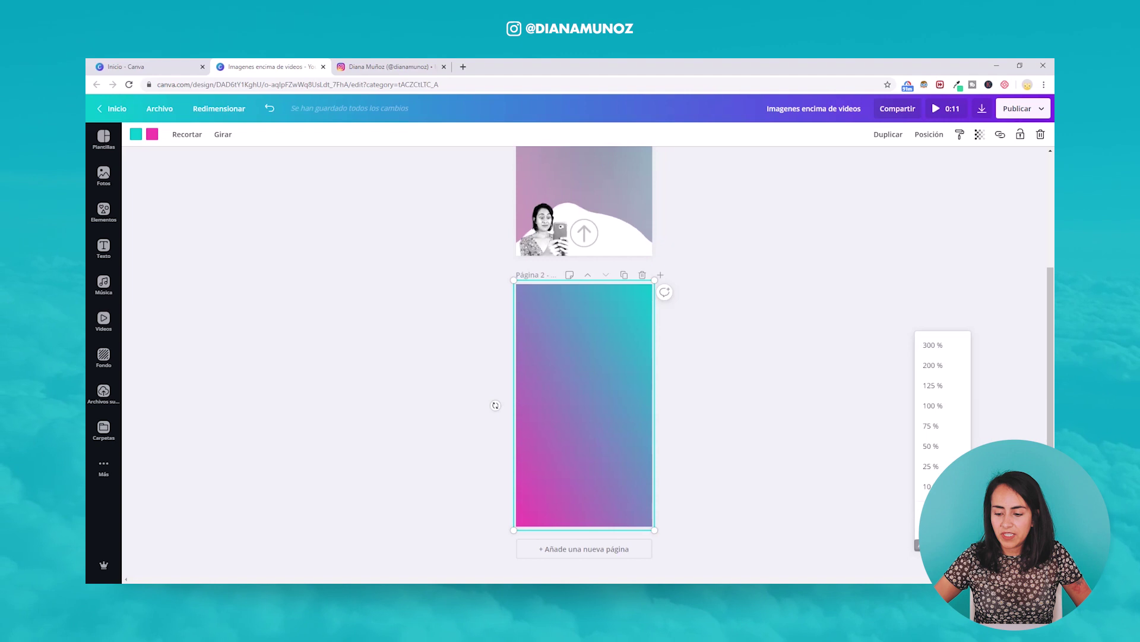
{"action": "left_click", "coordinate": [949, 446]}
{"action": "scroll", "coordinate": [661, 418], "scroll_direction": "down", "scroll_amount": 3}
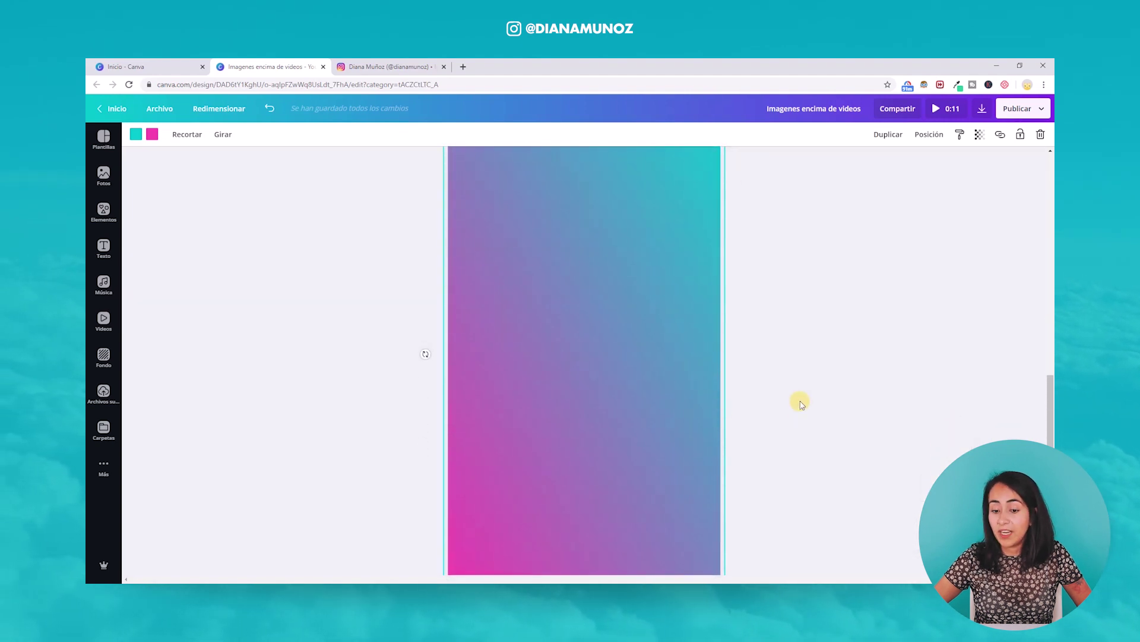
{"action": "scroll", "coordinate": [801, 398], "scroll_direction": "up", "scroll_amount": 1}
{"action": "left_click", "coordinate": [978, 137]}
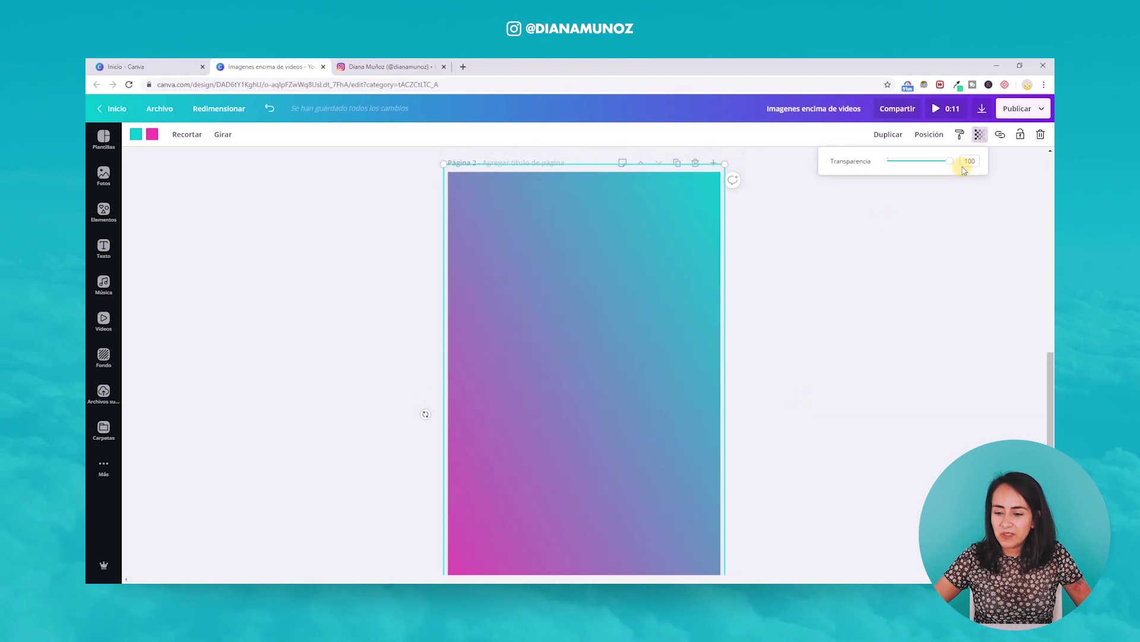
{"action": "left_click_drag", "start_coordinate": [952, 166], "coordinate": [911, 179]}
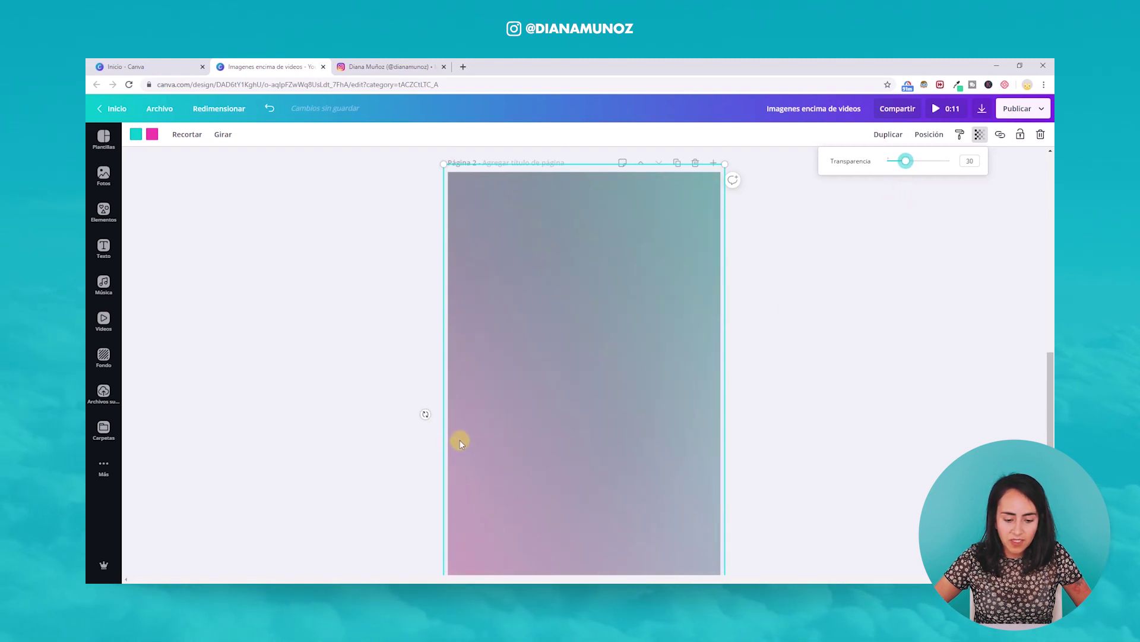
{"action": "left_click", "coordinate": [842, 436]}
{"action": "scroll", "coordinate": [688, 402], "scroll_direction": "down", "scroll_amount": 1}
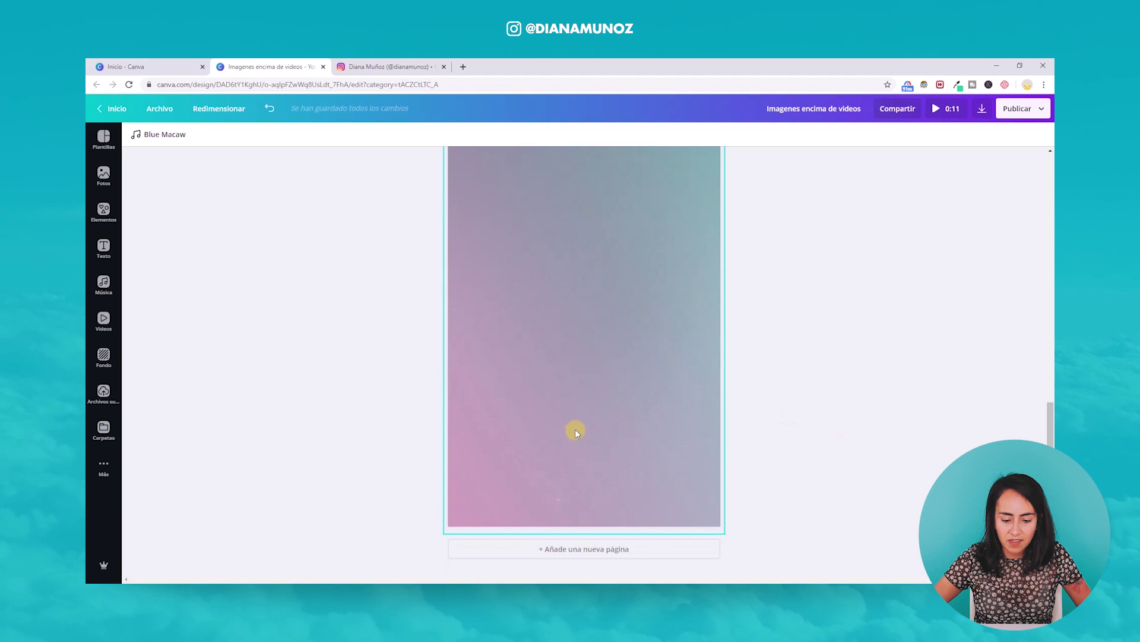
{"action": "mouse_move", "coordinate": [1049, 433]}
{"action": "left_mouse_down"}
{"action": "mouse_move", "coordinate": [1046, 409]}
{"action": "mouse_move", "coordinate": [1046, 455]}
{"action": "left_mouse_up"}
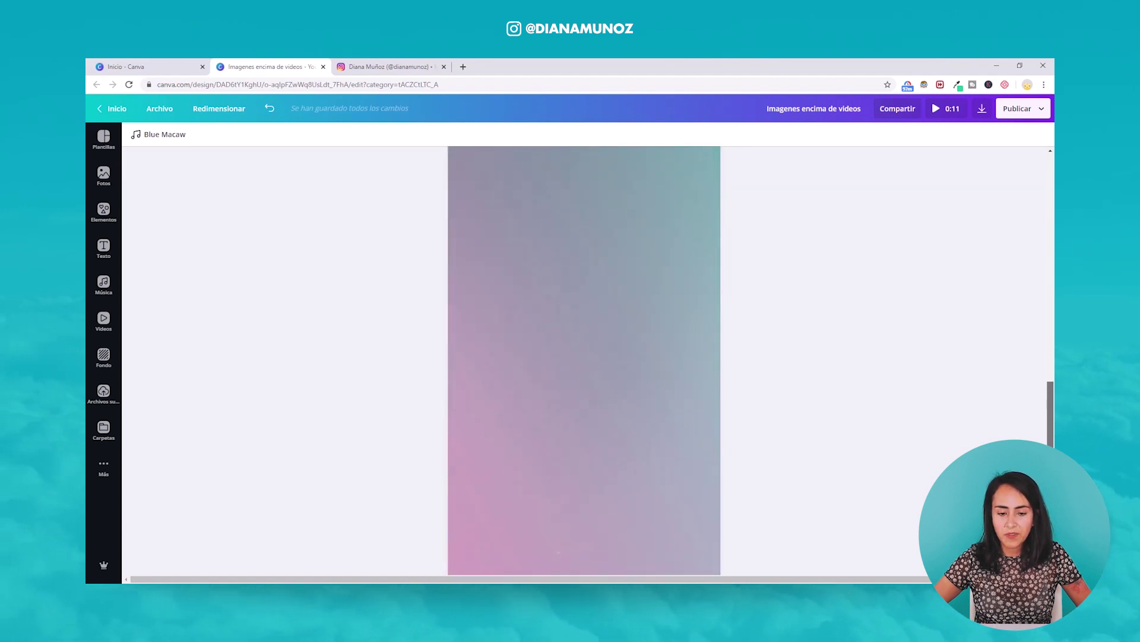
Browse the Elements sticker collection and start a 'sticker b' blob search
{"action": "left_click_drag", "start_coordinate": [1050, 411], "coordinate": [1050, 393]}
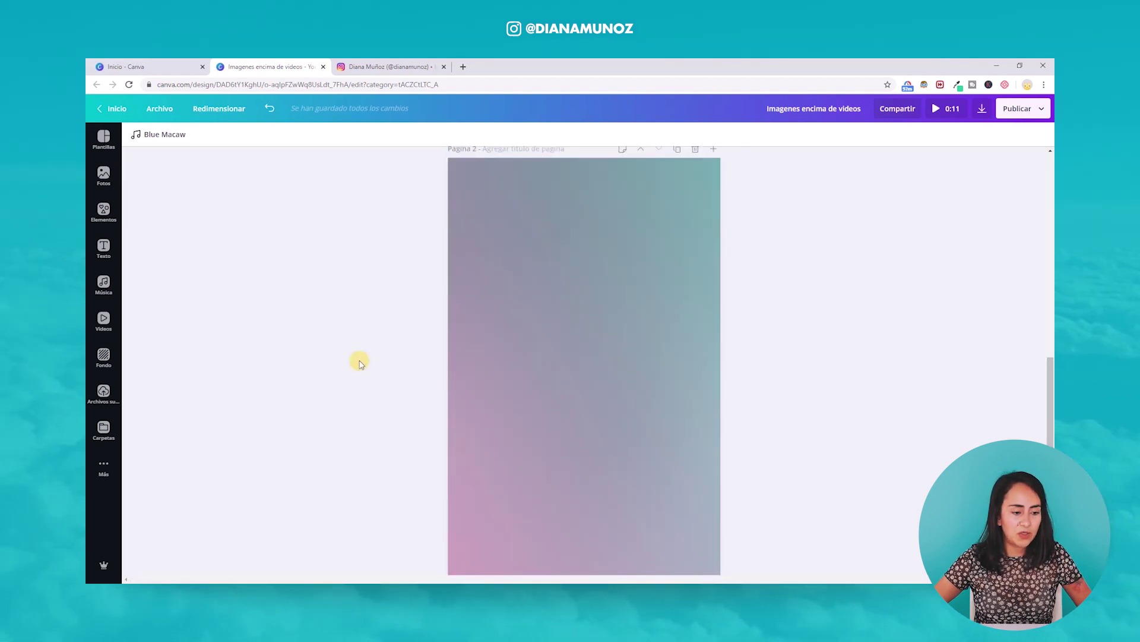
{"action": "left_click", "coordinate": [99, 215]}
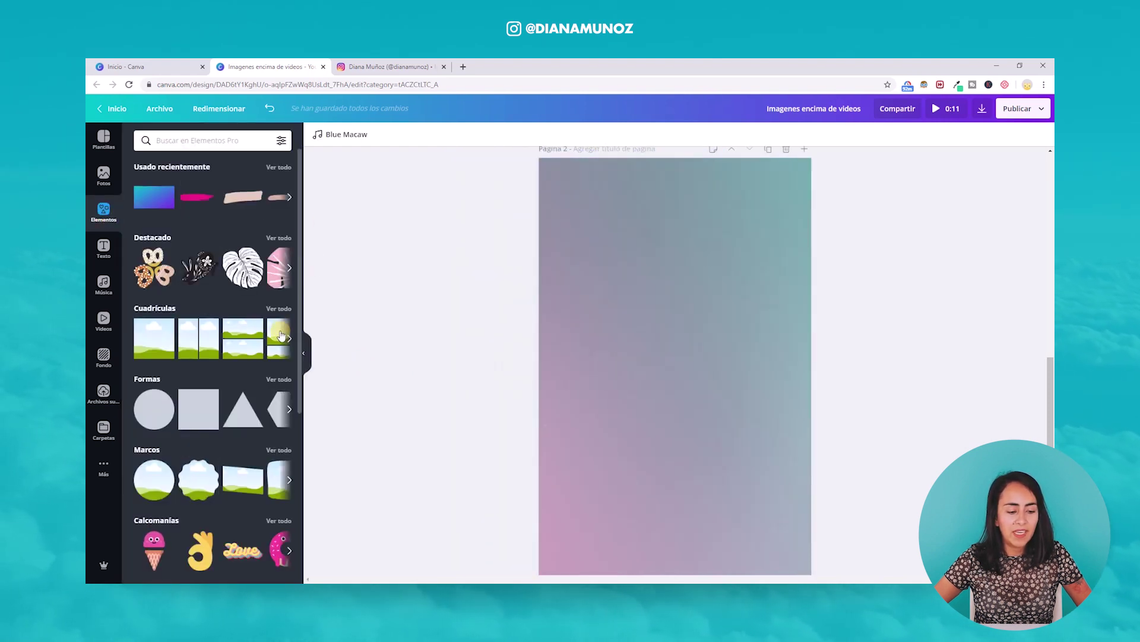
{"action": "scroll", "coordinate": [282, 337], "scroll_direction": "down", "scroll_amount": 1}
{"action": "scroll", "coordinate": [281, 336], "scroll_direction": "down", "scroll_amount": 2}
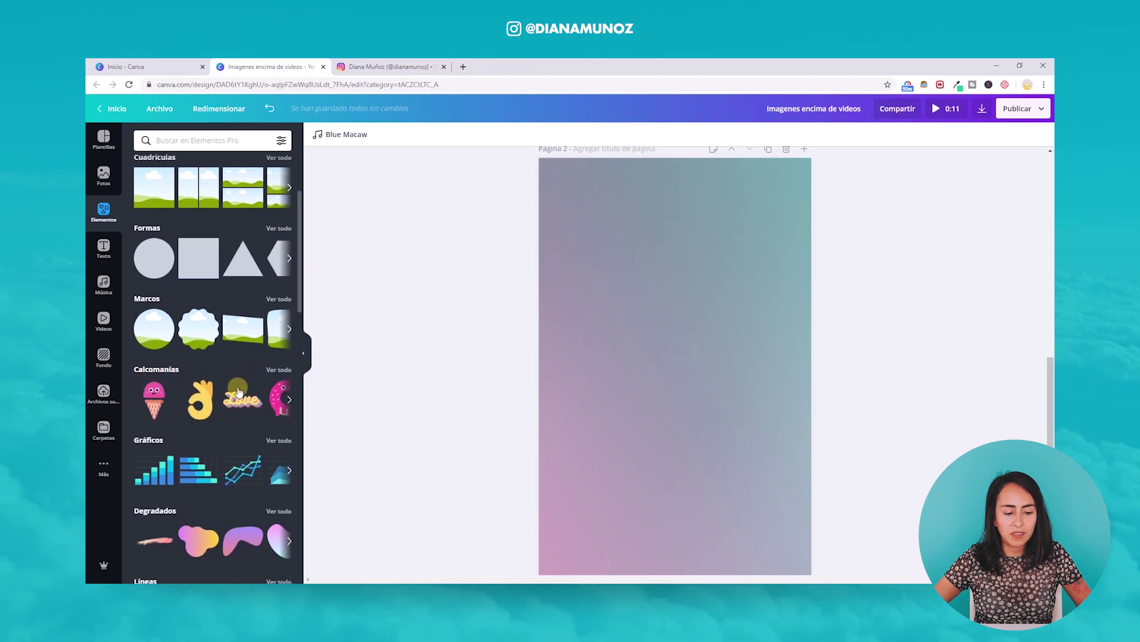
{"action": "left_click", "coordinate": [282, 369]}
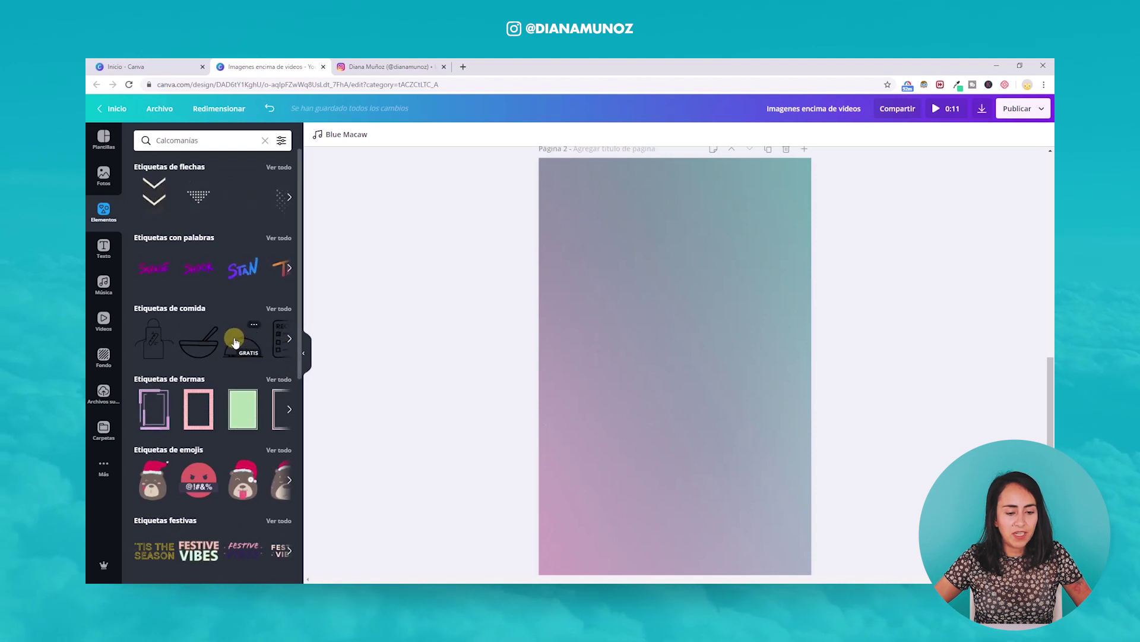
{"action": "scroll", "coordinate": [235, 332], "scroll_direction": "down", "scroll_amount": 1}
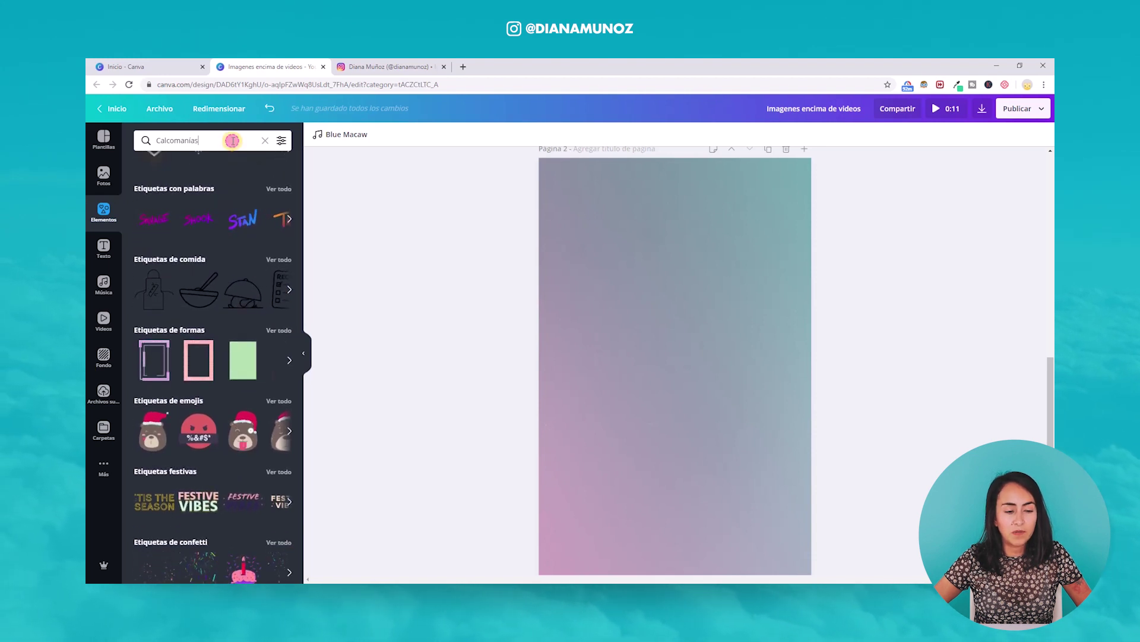
{"action": "triple_click", "coordinate": [233, 140]}
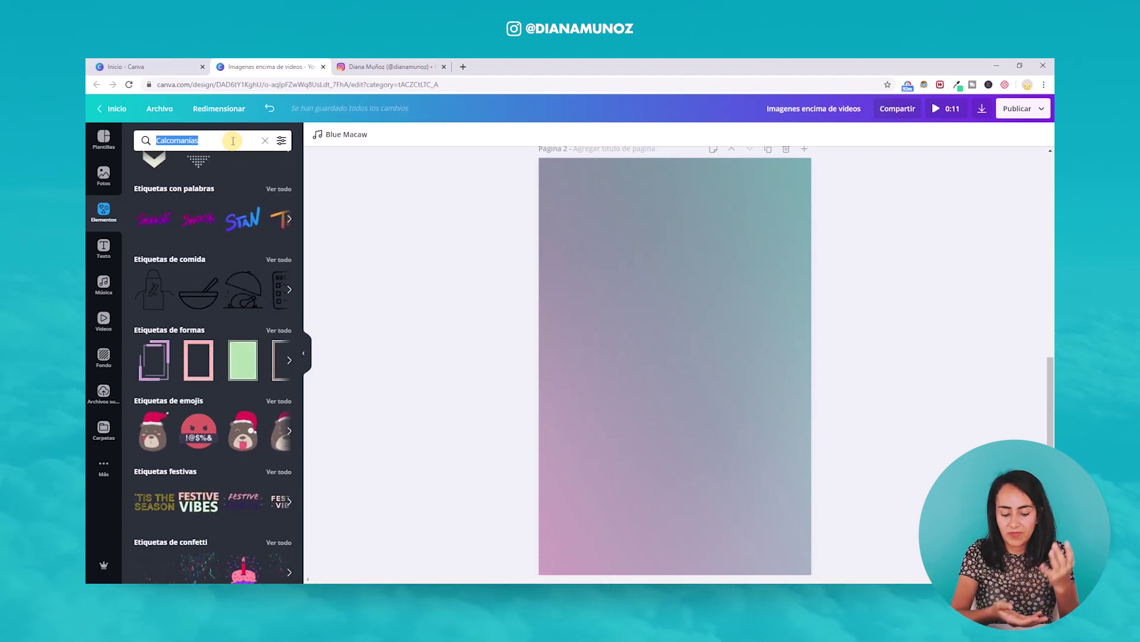
{"action": "type", "text": "stic"}
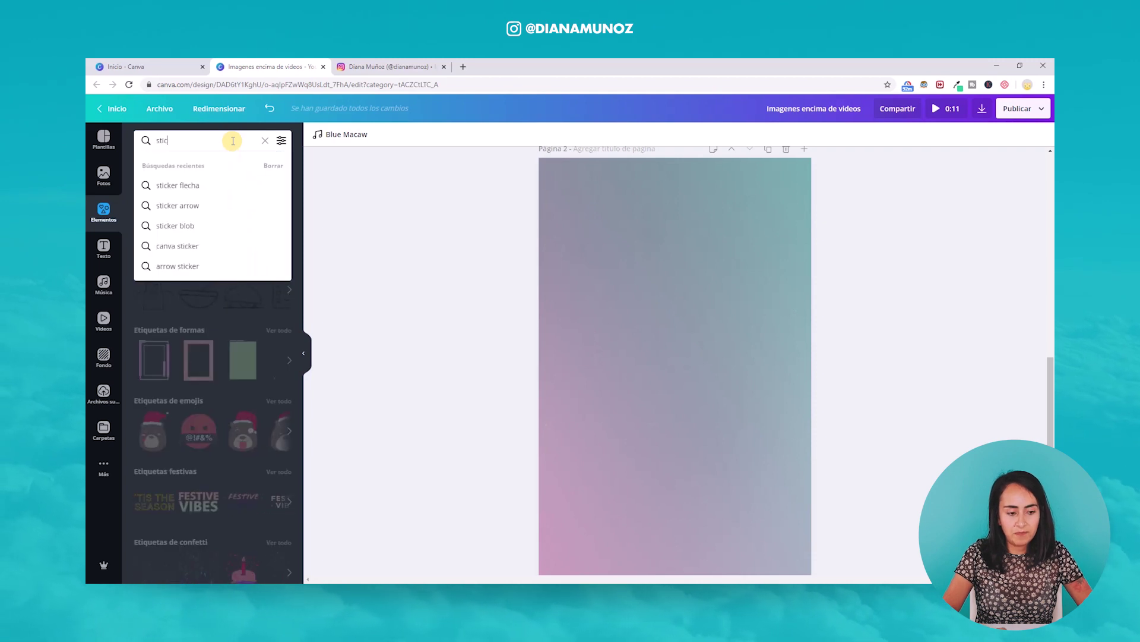
{"action": "type", "text": "ker "}
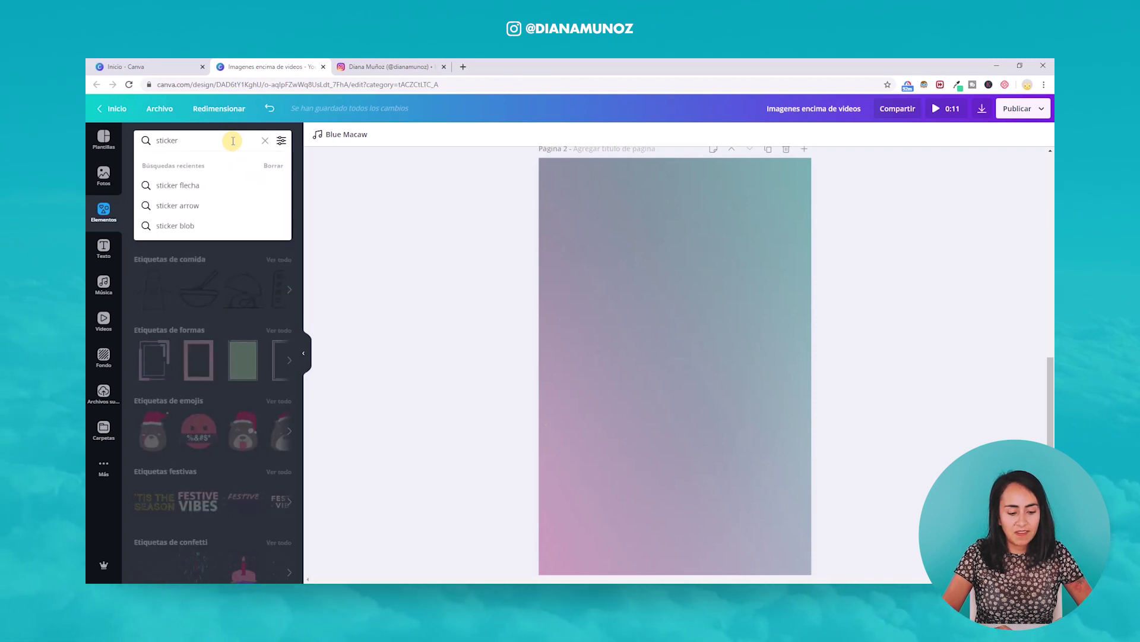
{"action": "type", "text": "blob"}
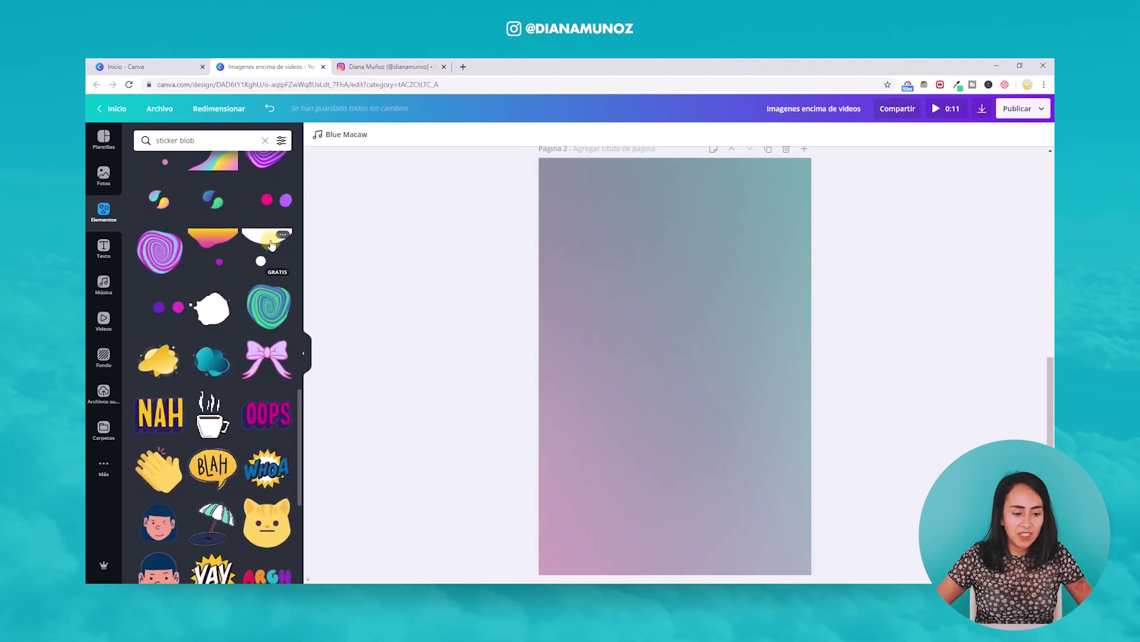
Add white blob stickers: one near the top, a flipped one stretched full width along the bottom
{"action": "left_click", "coordinate": [212, 313]}
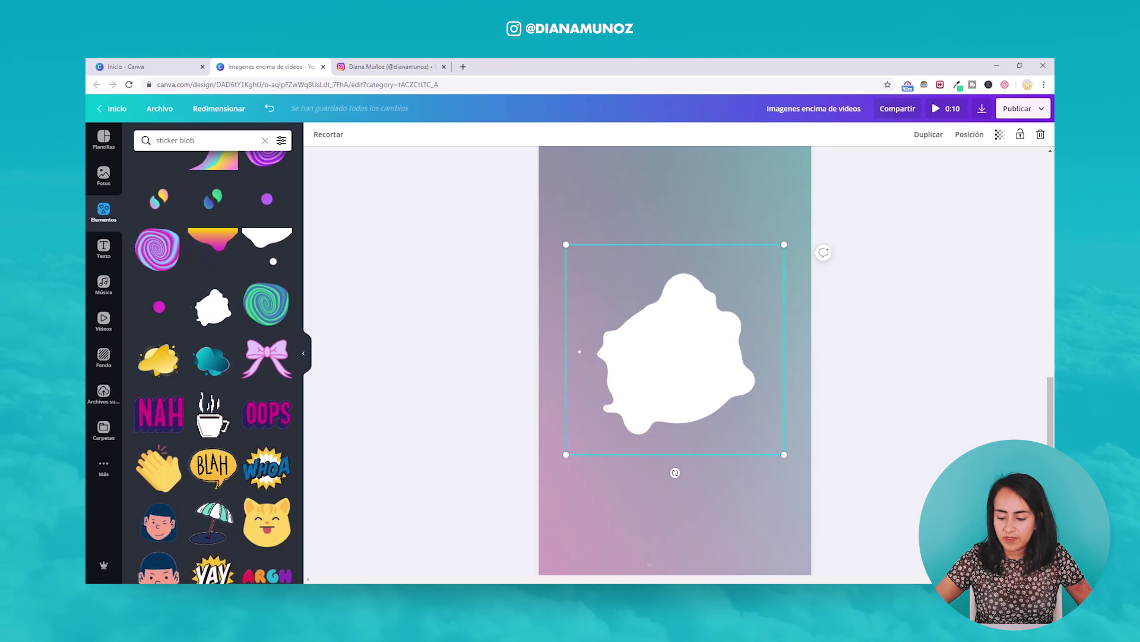
{"action": "left_click", "coordinate": [944, 538]}
{"action": "left_click", "coordinate": [942, 466]}
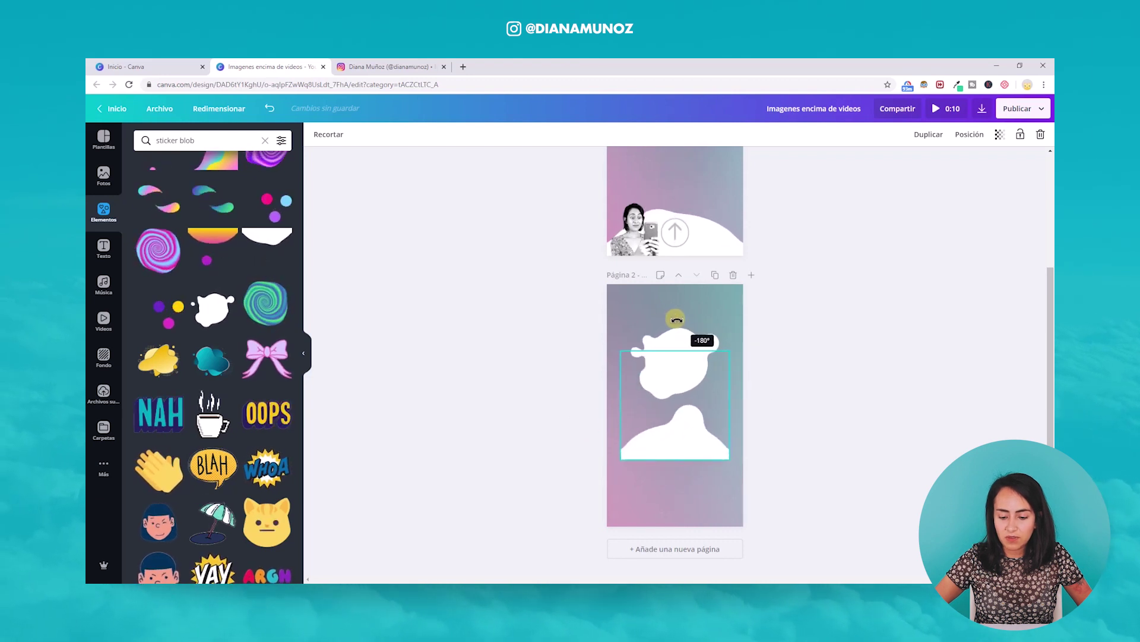
{"action": "left_click_drag", "start_coordinate": [691, 445], "coordinate": [689, 510]}
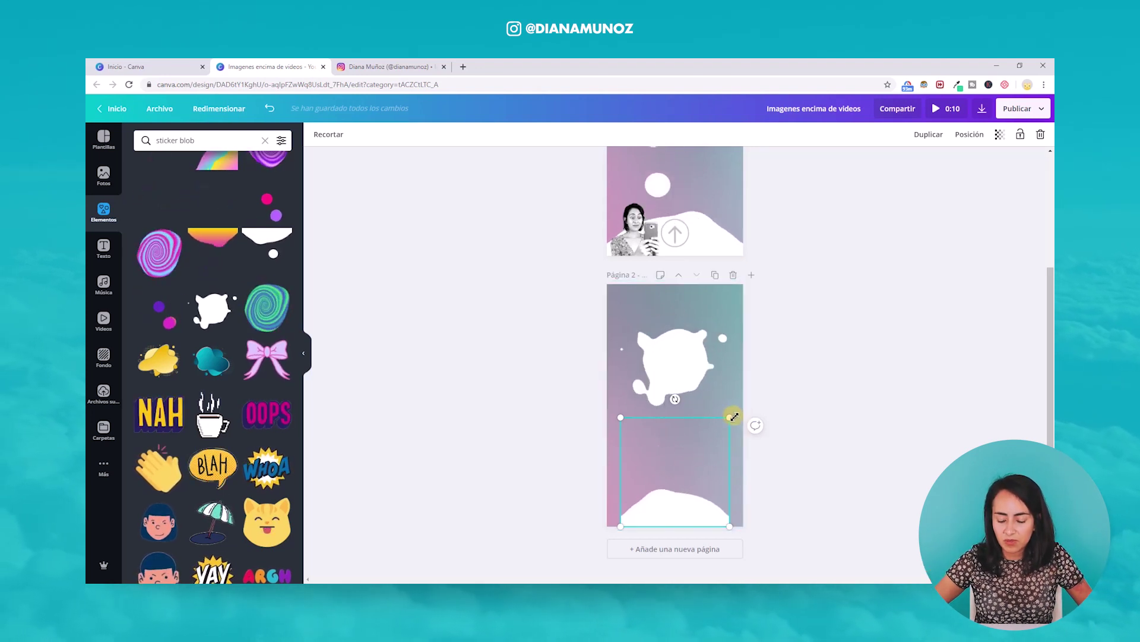
{"action": "left_click_drag", "start_coordinate": [737, 414], "coordinate": [760, 399]}
{"action": "left_click", "coordinate": [813, 391]}
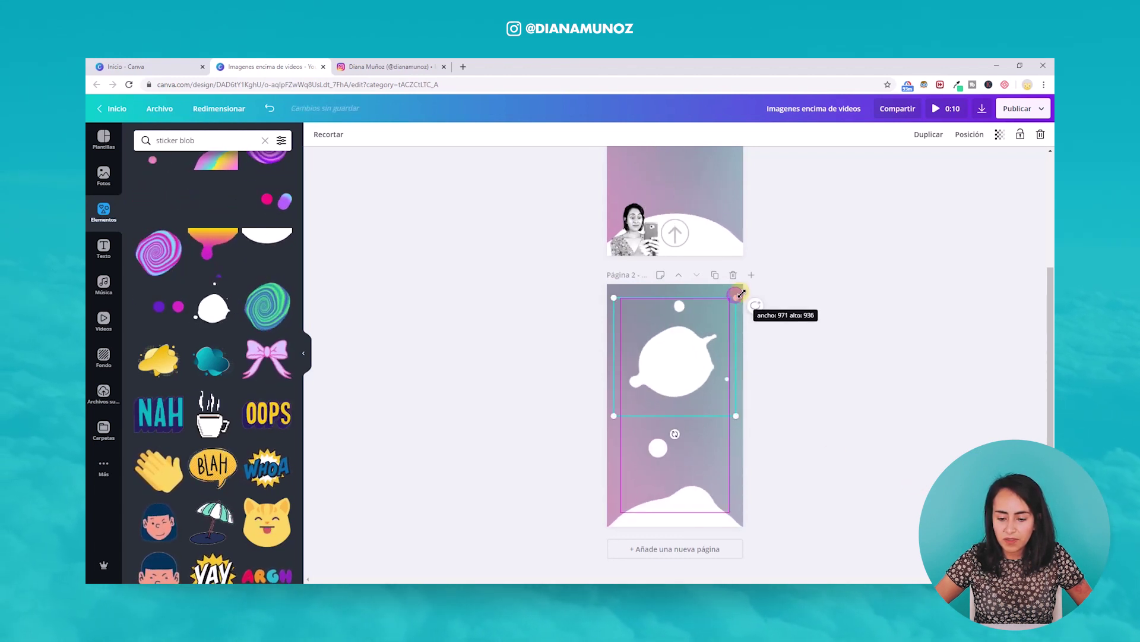
{"action": "left_click_drag", "start_coordinate": [747, 289], "coordinate": [747, 290]}
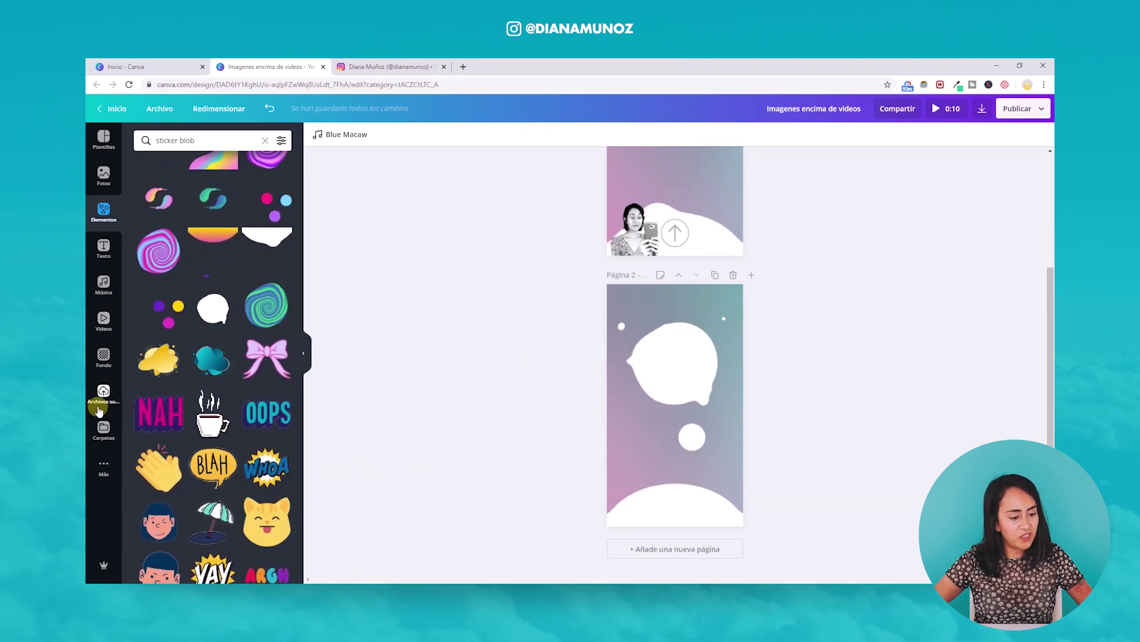
Add the pink-phone portrait from the shared edited-portraits folder to page 2
{"action": "left_click", "coordinate": [102, 439]}
{"action": "left_click", "coordinate": [236, 167]}
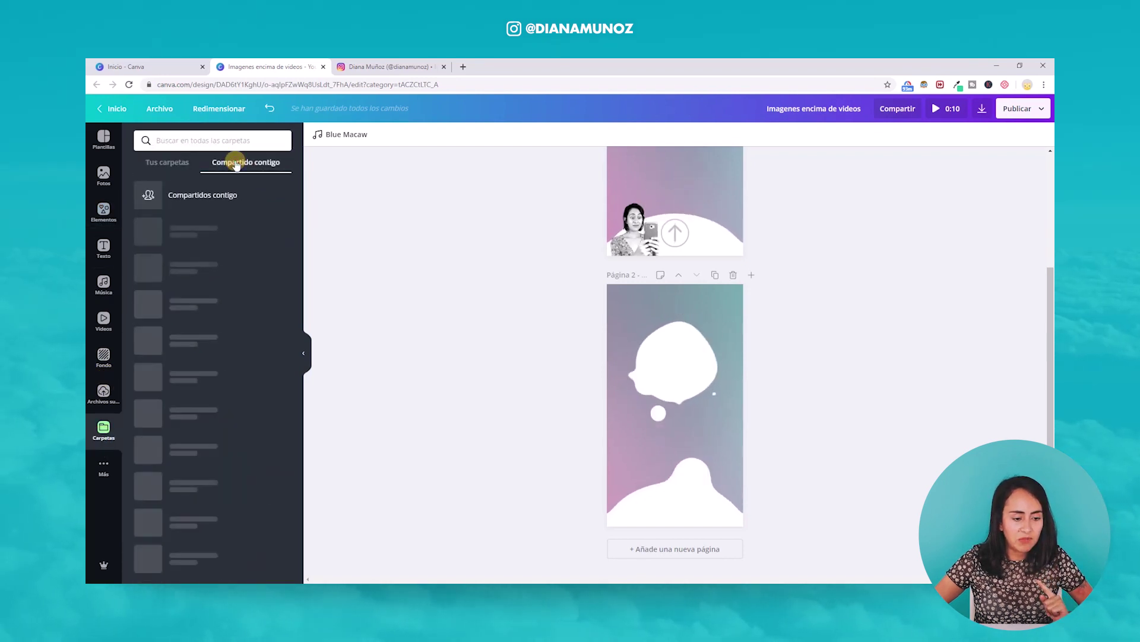
{"action": "left_click", "coordinate": [199, 442]}
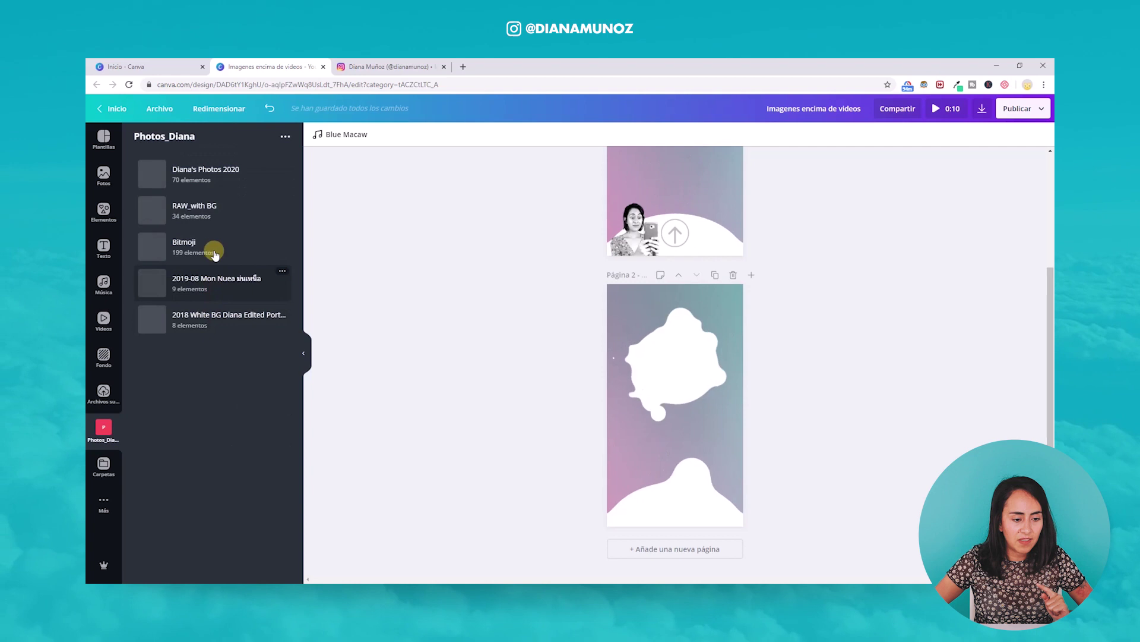
{"action": "left_click", "coordinate": [194, 322]}
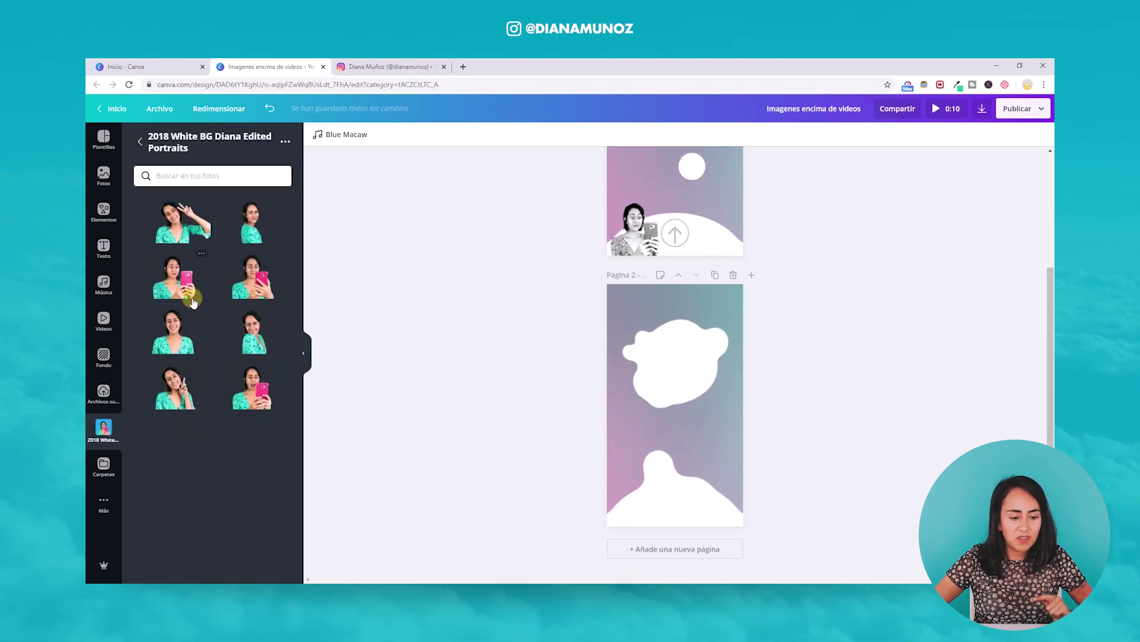
{"action": "left_click", "coordinate": [192, 290]}
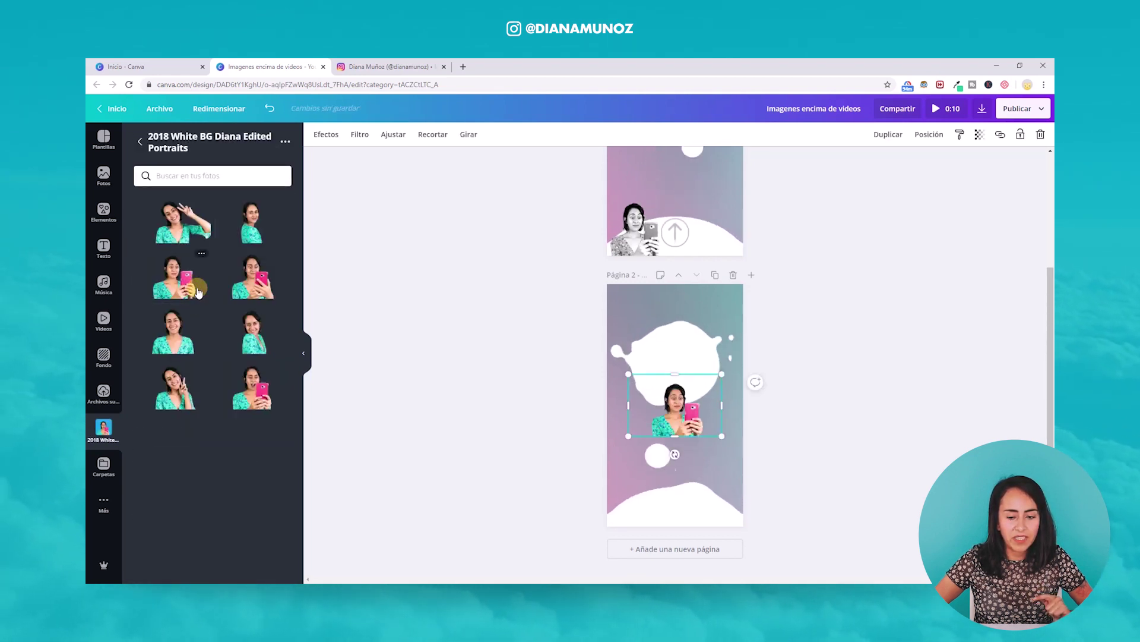
Move the portrait to page 2's bottom-left, resting on the white blob
{"action": "left_click", "coordinate": [310, 355]}
{"action": "left_click_drag", "start_coordinate": [603, 412], "coordinate": [563, 501]}
{"action": "left_click", "coordinate": [944, 569]}
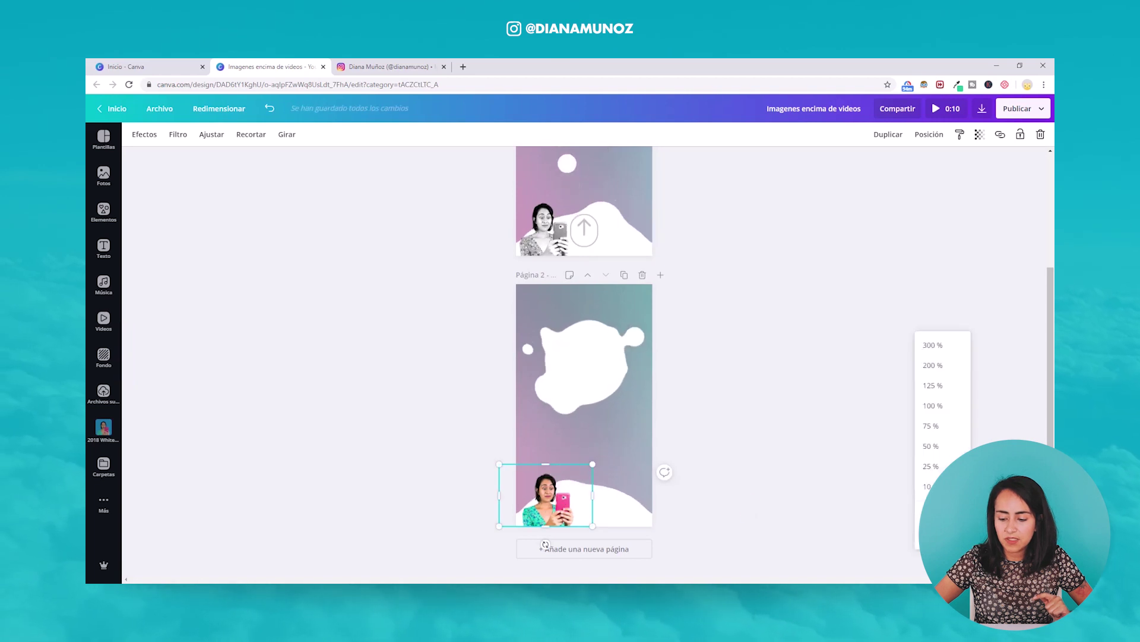
{"action": "left_click", "coordinate": [942, 455]}
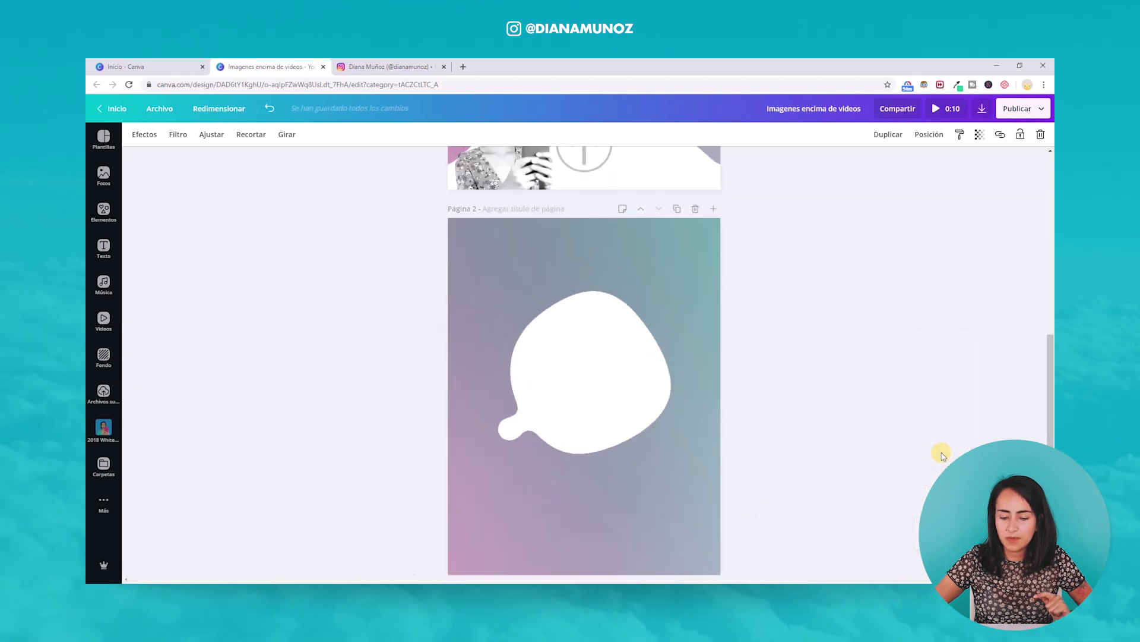
{"action": "scroll", "coordinate": [942, 455], "scroll_direction": "down", "scroll_amount": 3}
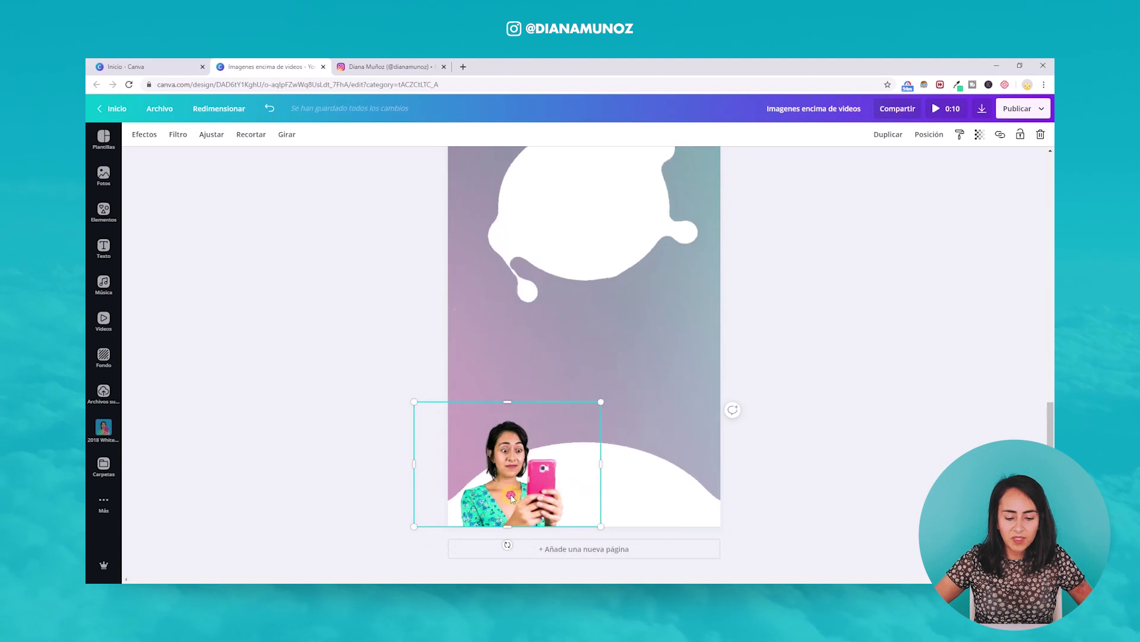
{"action": "left_click_drag", "start_coordinate": [511, 496], "coordinate": [504, 496]}
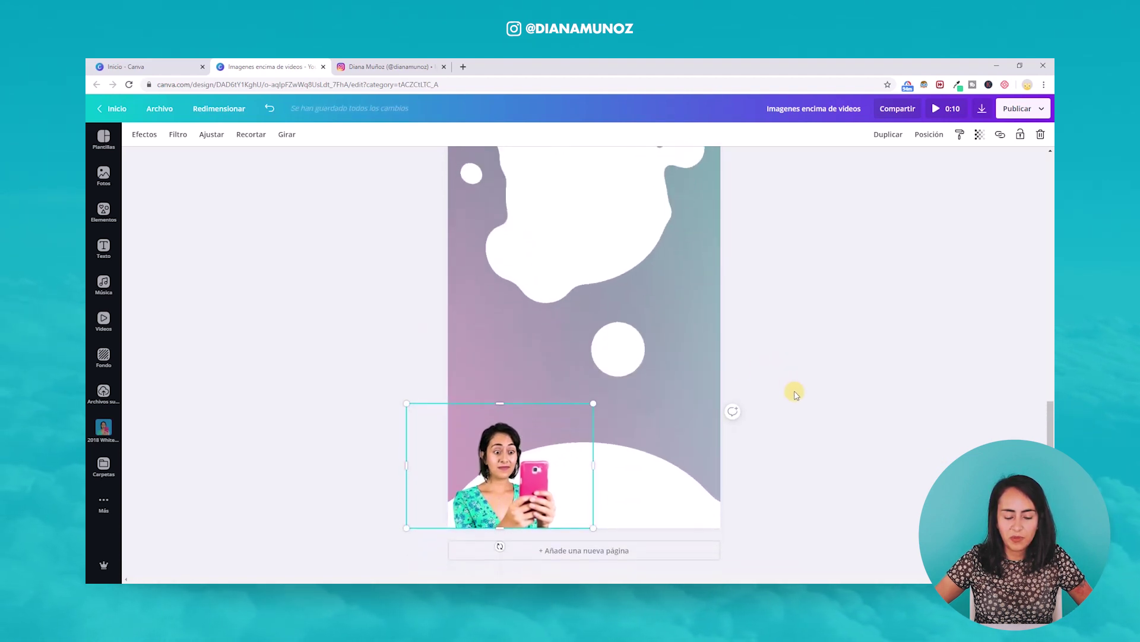
Apply the Greyscale filter to the portrait and set its contrast to 0
{"action": "left_click", "coordinate": [177, 133]}
{"action": "left_click", "coordinate": [234, 371]}
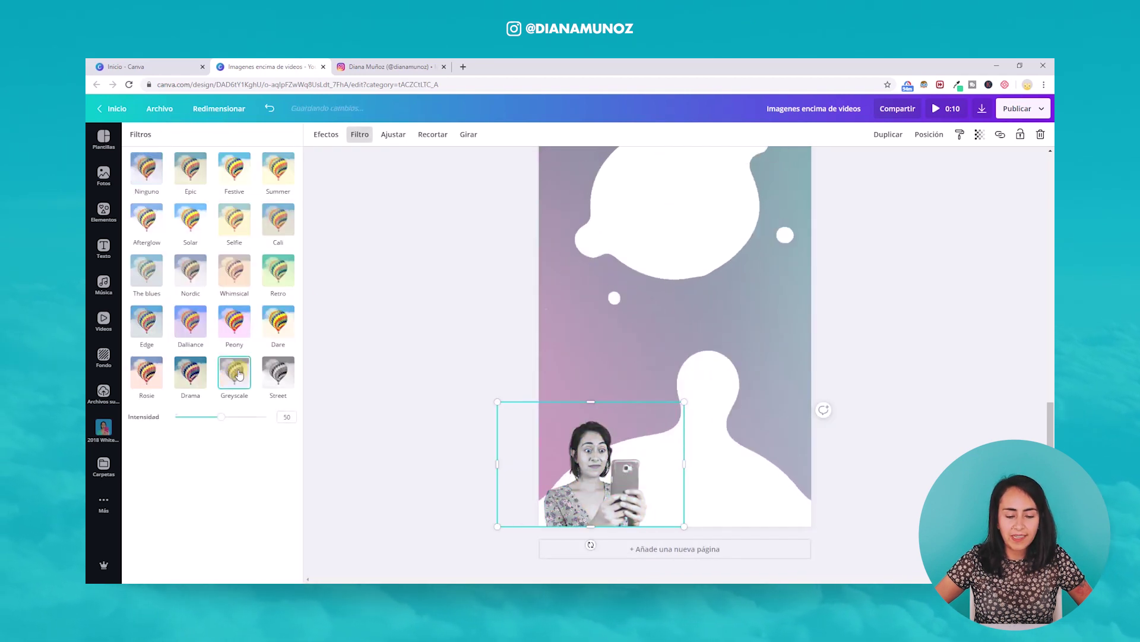
{"action": "left_click", "coordinate": [393, 135]}
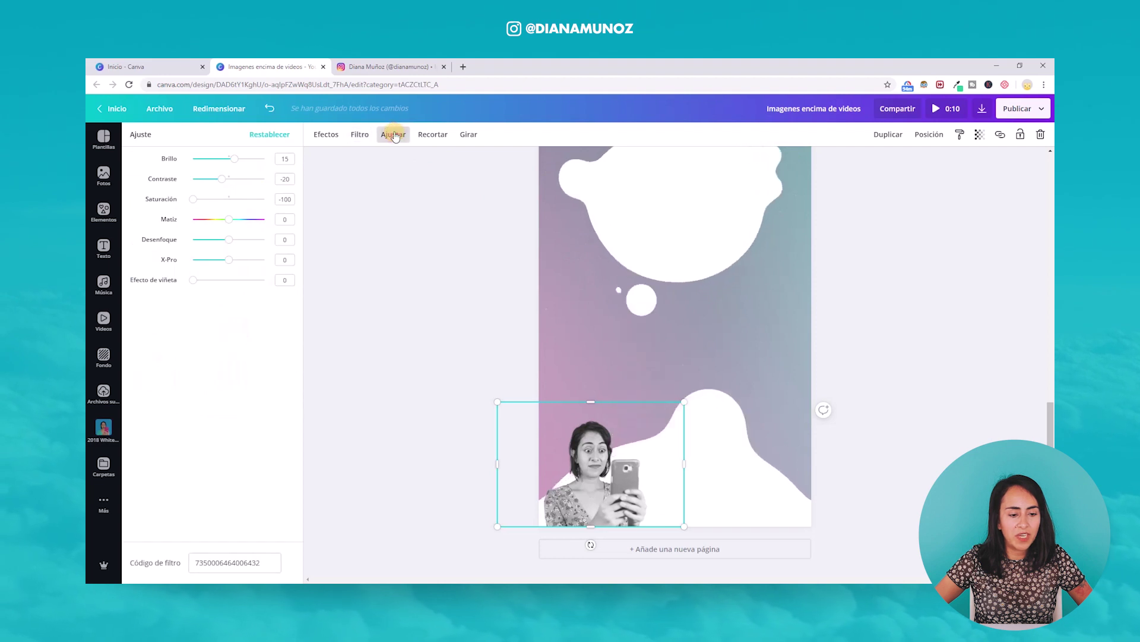
{"action": "left_click_drag", "start_coordinate": [222, 180], "coordinate": [241, 178]}
{"action": "left_click", "coordinate": [491, 338]}
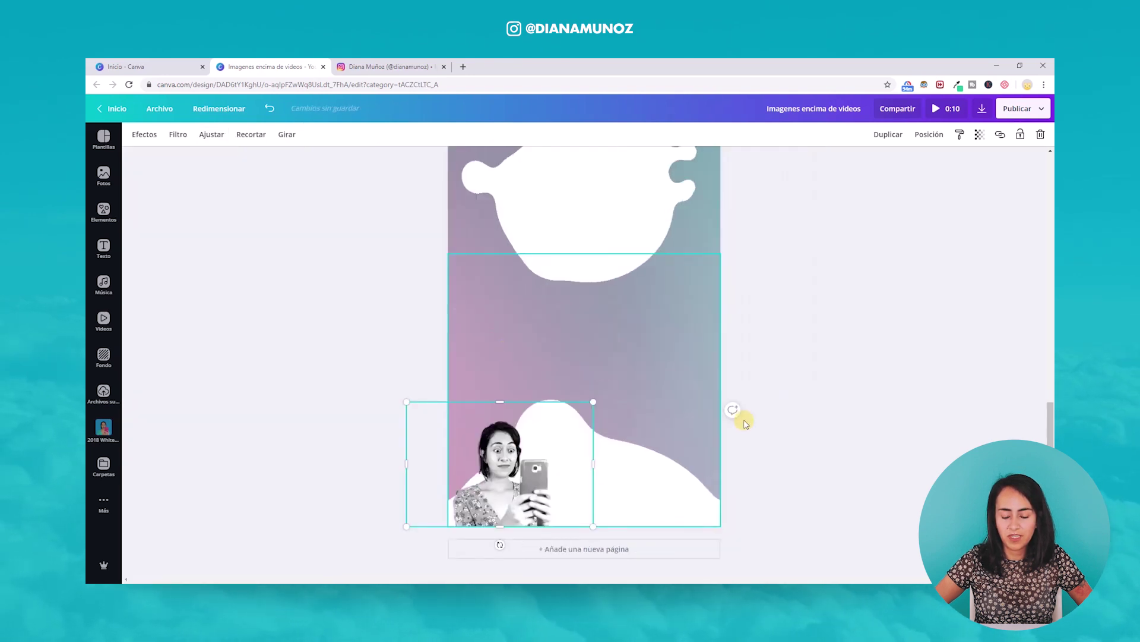
{"action": "left_click", "coordinate": [920, 419]}
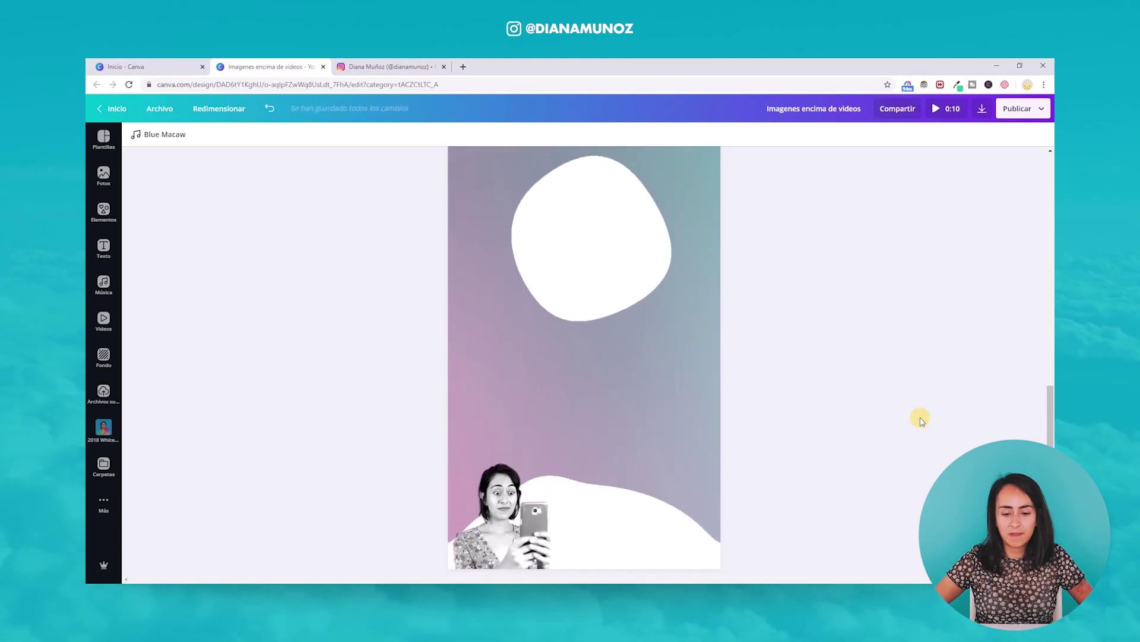
Add a heading text box and replace its placeholder with 'Watch my new IGTV'
{"action": "left_click", "coordinate": [104, 248]}
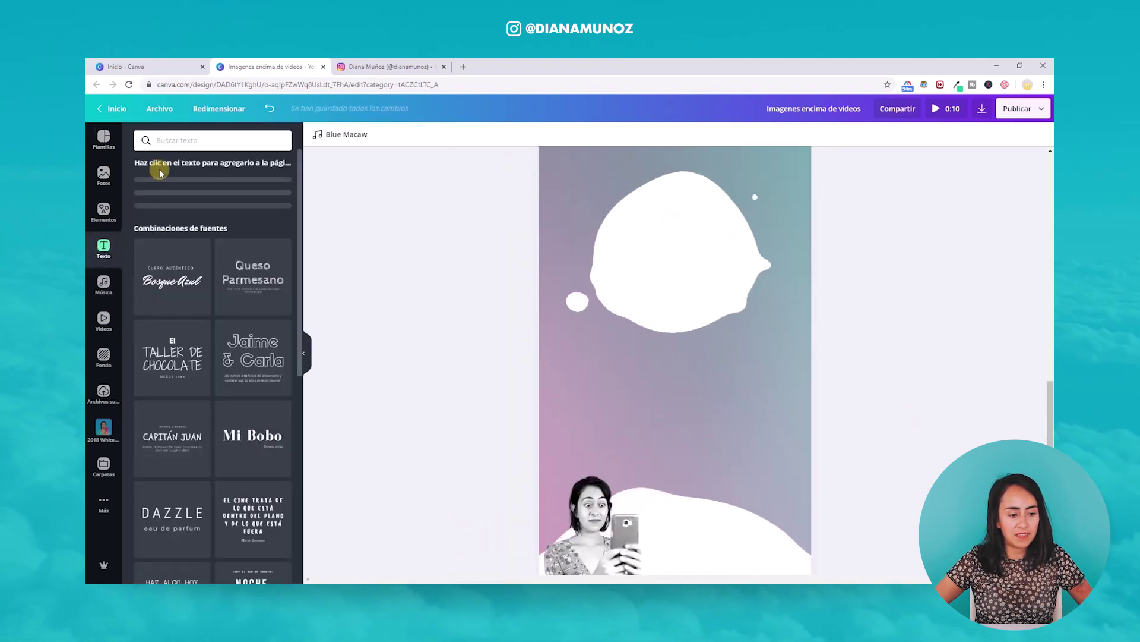
{"action": "left_click", "coordinate": [256, 187]}
{"action": "left_click", "coordinate": [371, 285]}
{"action": "left_click", "coordinate": [304, 353]}
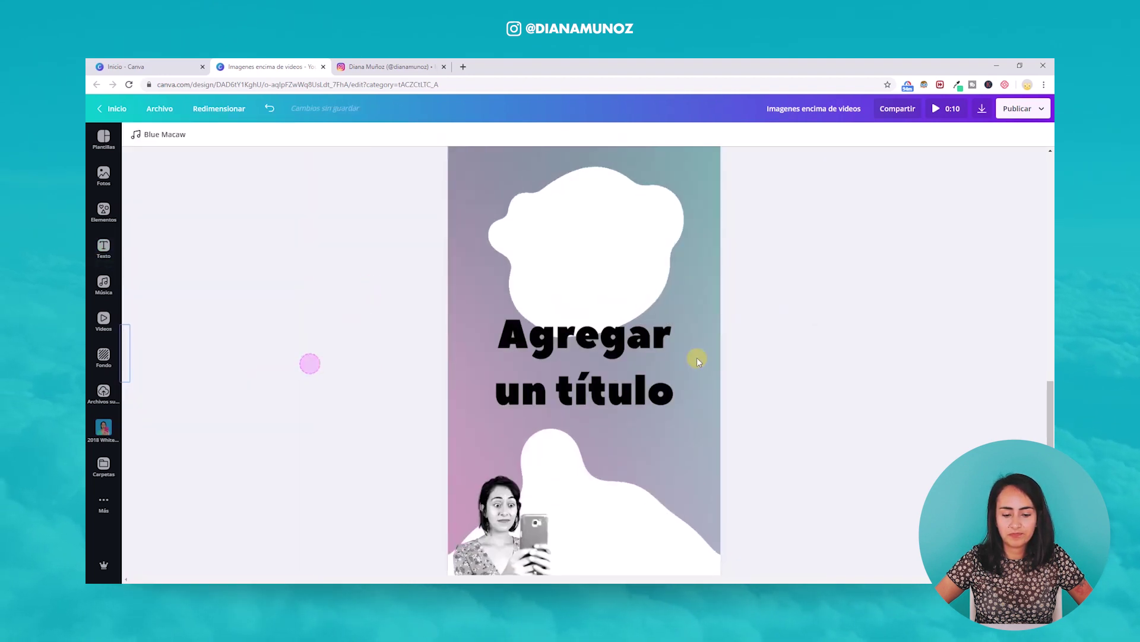
{"action": "left_click", "coordinate": [629, 362]}
{"action": "left_click_drag", "start_coordinate": [680, 394], "coordinate": [511, 337]}
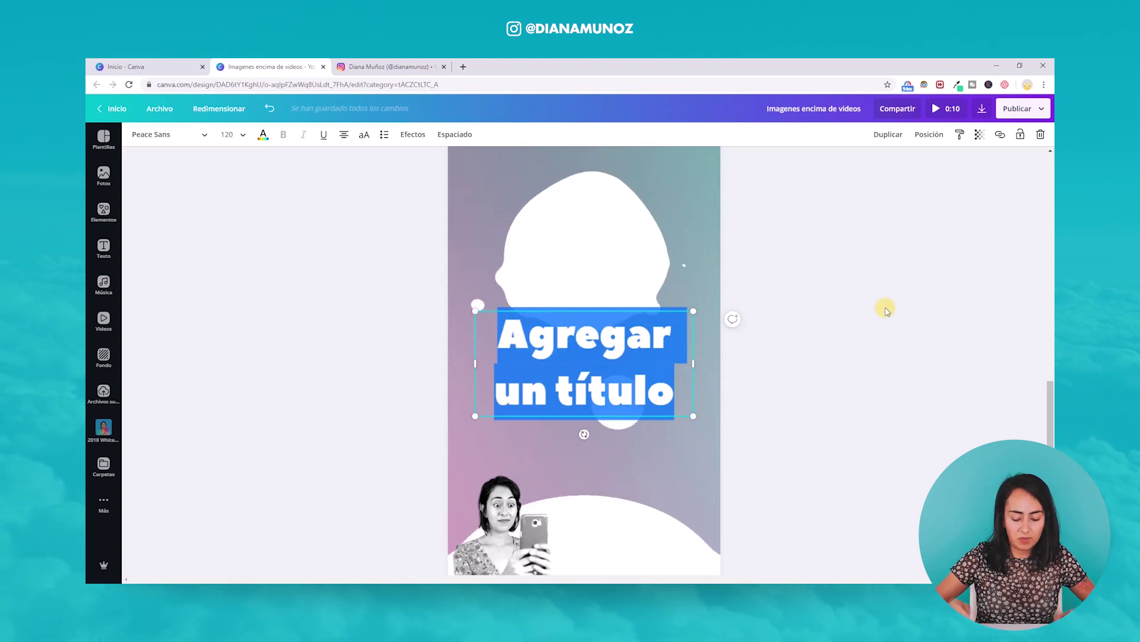
{"action": "type", "text": "Watch"}
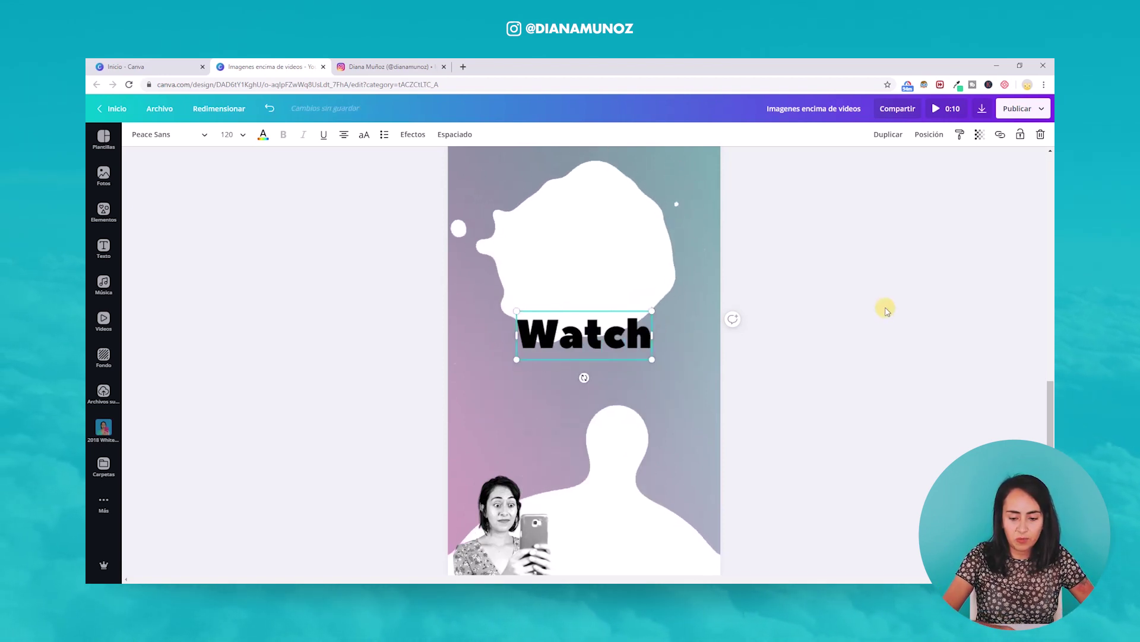
{"action": "type", "text": " my"}
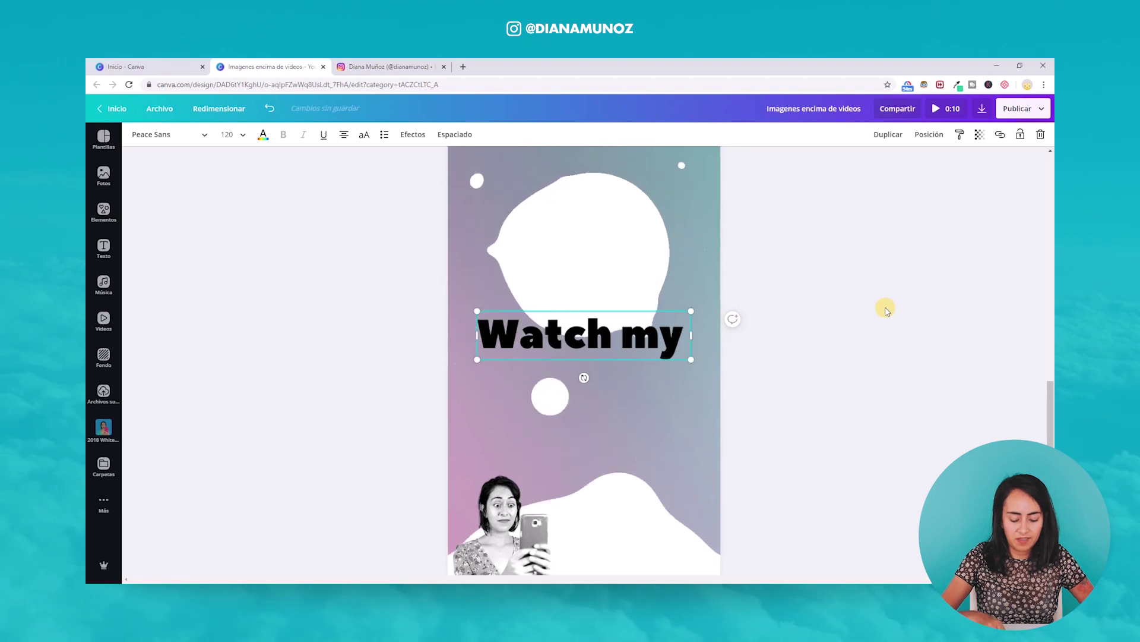
{"action": "type", "text": " new I"}
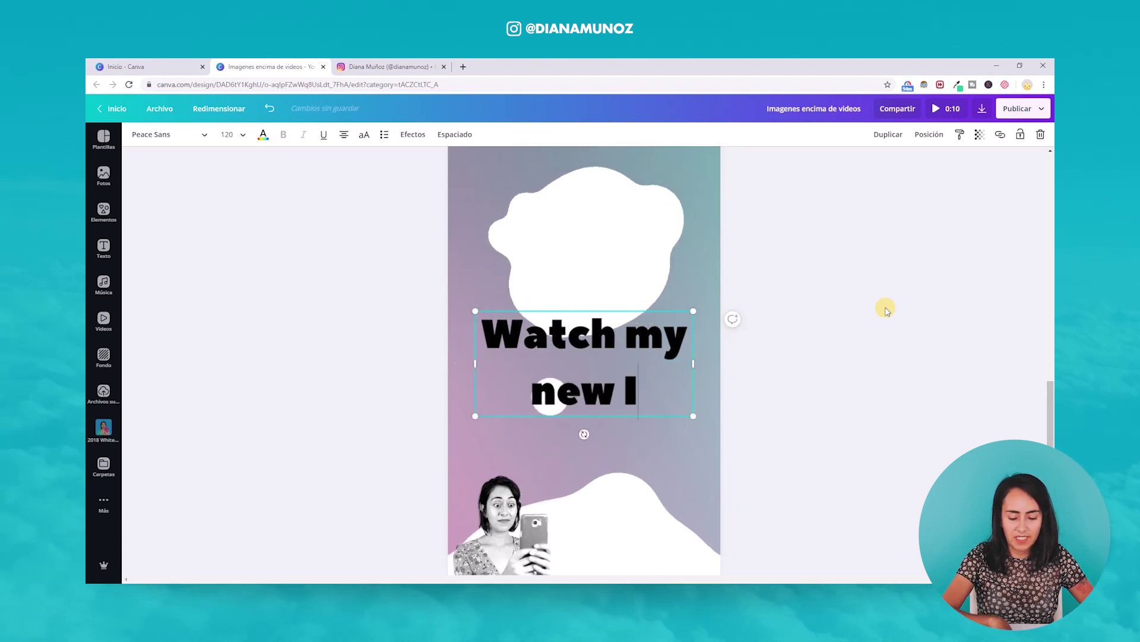
{"action": "type", "text": "GTV"}
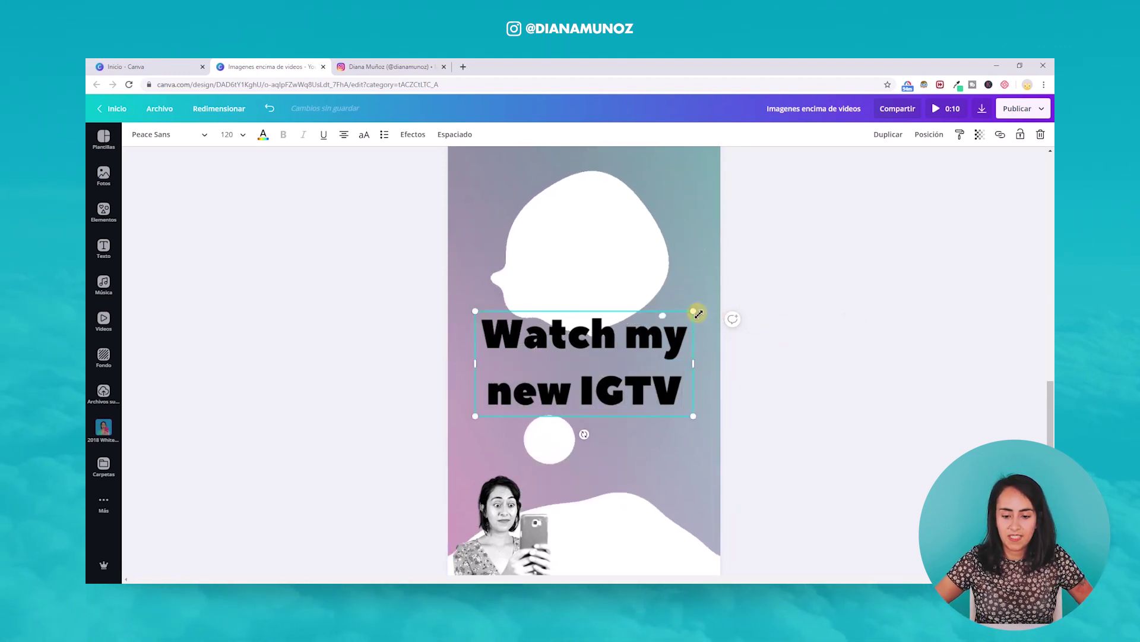
Shrink the heading to size 76.1 and centre it inside the top white blob
{"action": "left_click_drag", "start_coordinate": [696, 313], "coordinate": [662, 342]}
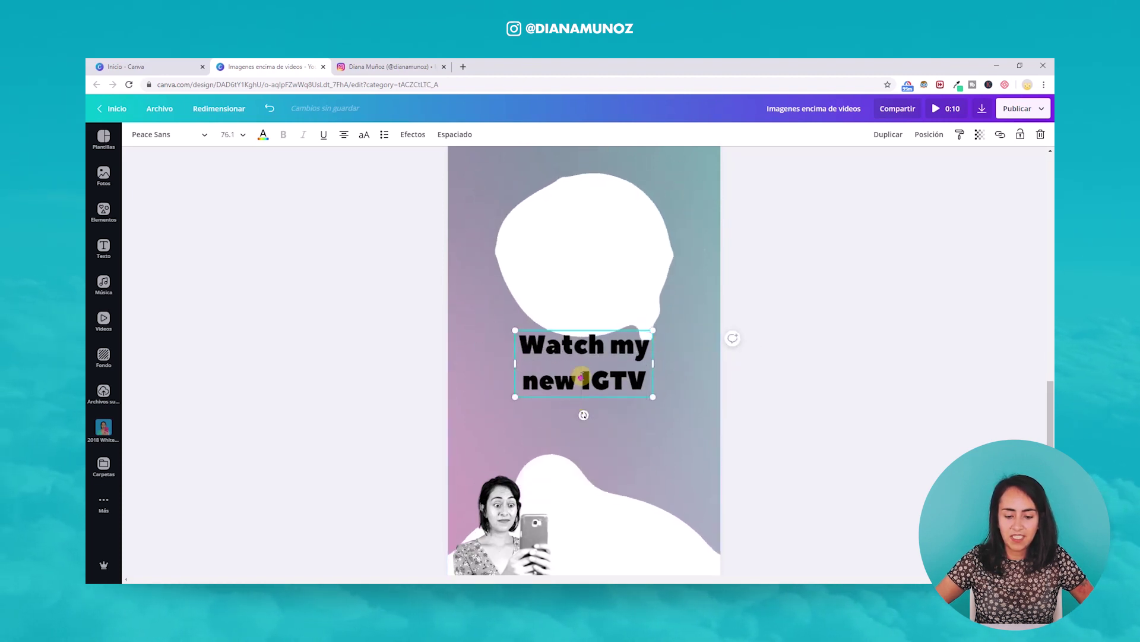
{"action": "left_click_drag", "start_coordinate": [581, 371], "coordinate": [612, 373]}
{"action": "left_click", "coordinate": [679, 366]}
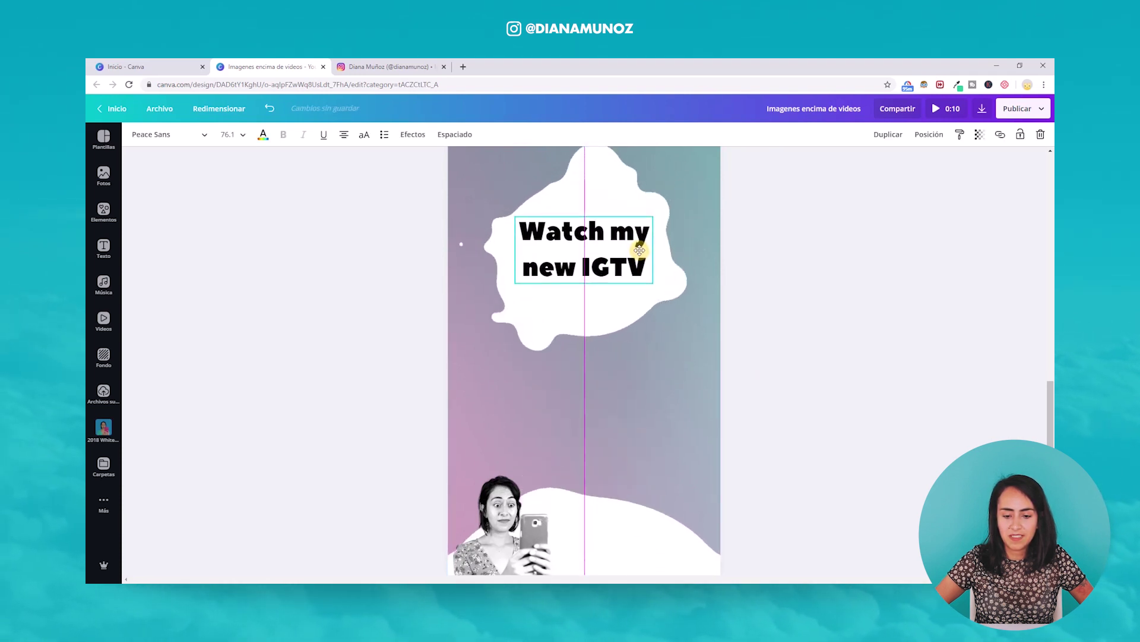
Search the elements for 'sticker arrow' and add the multicolour chevron sticker
{"action": "left_click", "coordinate": [832, 275]}
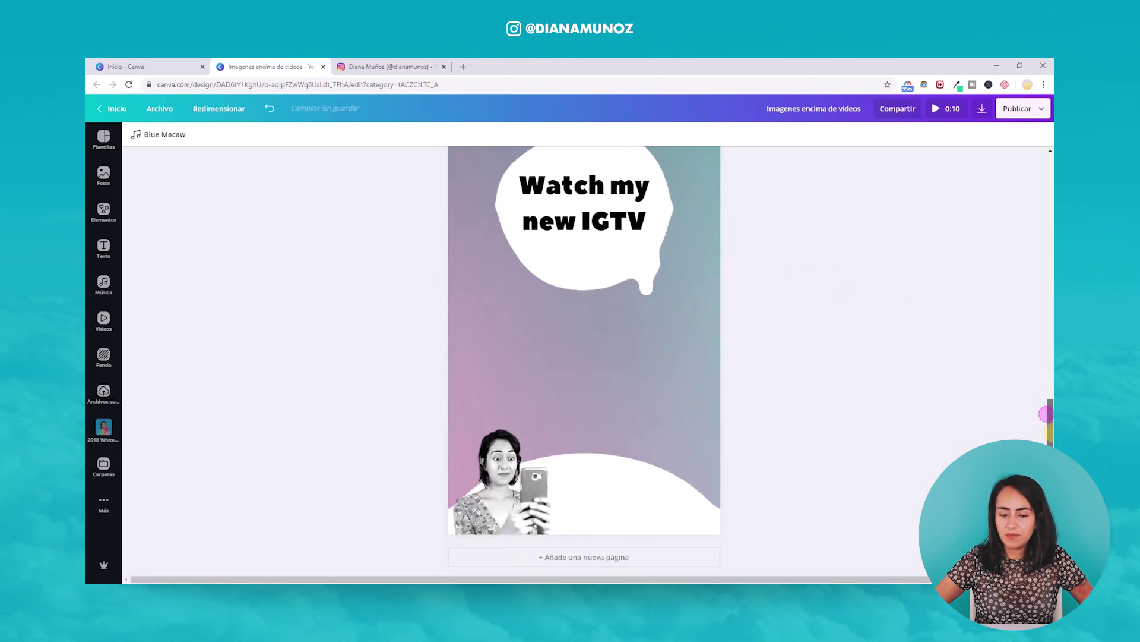
{"action": "mouse_move", "coordinate": [1050, 406]}
{"action": "left_mouse_down"}
{"action": "mouse_move", "coordinate": [1050, 379]}
{"action": "mouse_move", "coordinate": [1050, 420]}
{"action": "left_mouse_up"}
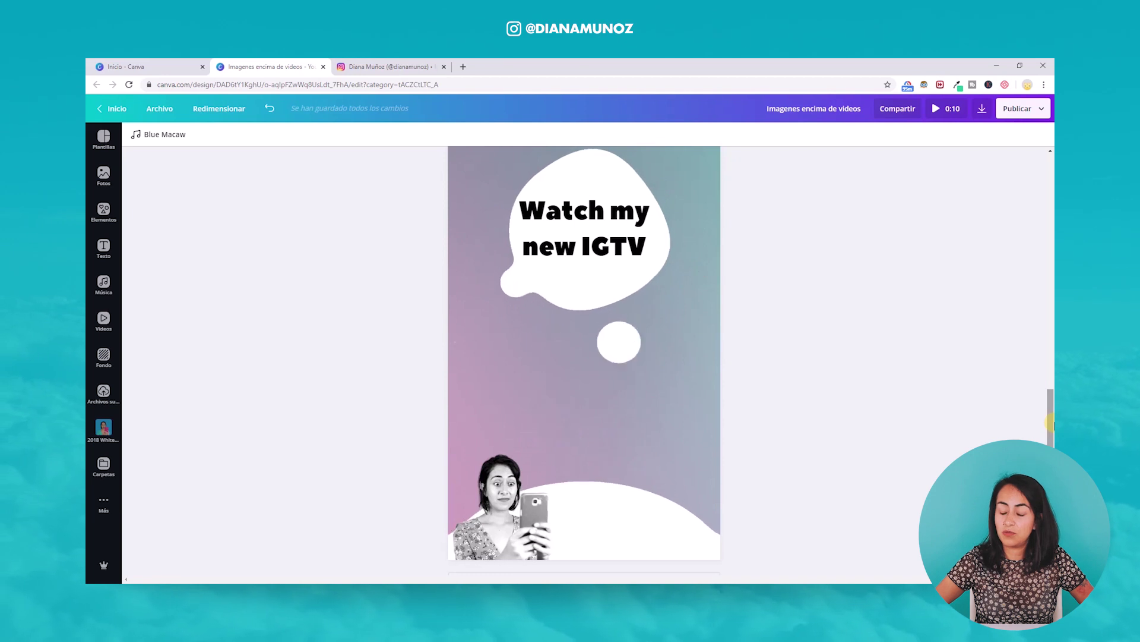
{"action": "left_click", "coordinate": [103, 211]}
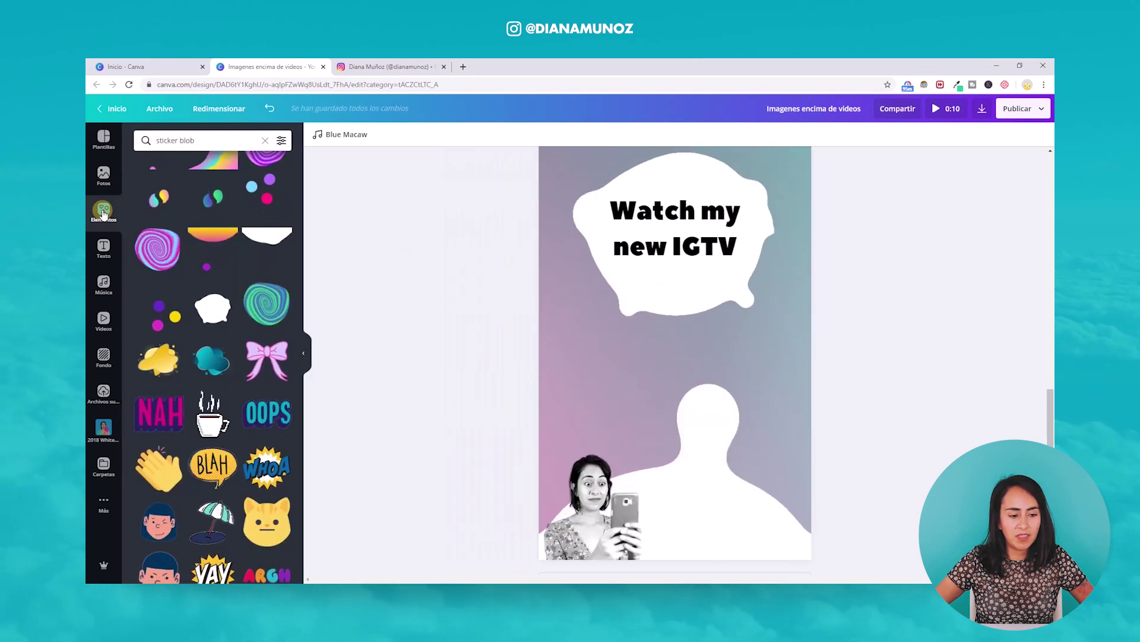
{"action": "double_click", "coordinate": [178, 140]}
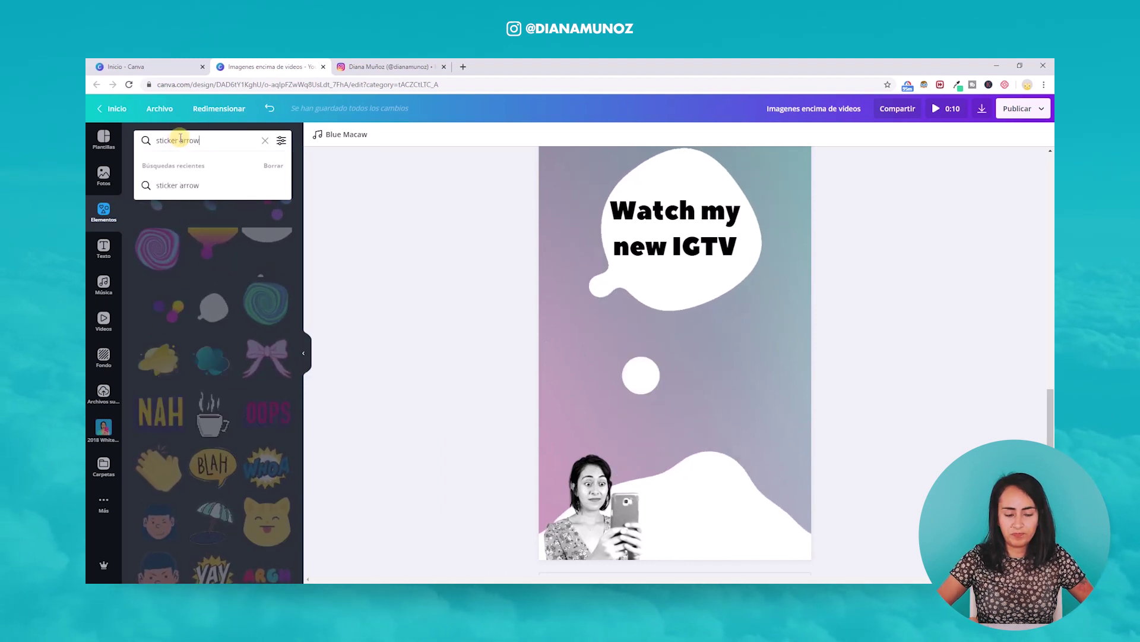
{"action": "type", "text": "arrow"}
{"action": "key", "text": "Return"}
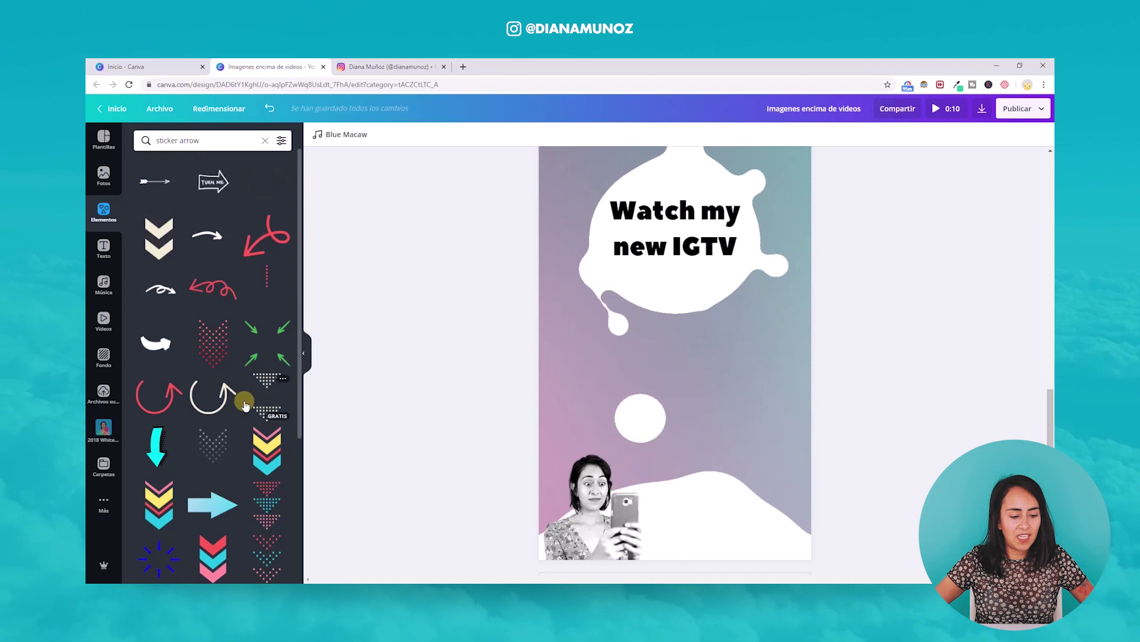
{"action": "scroll", "coordinate": [245, 404], "scroll_direction": "down", "scroll_amount": 5}
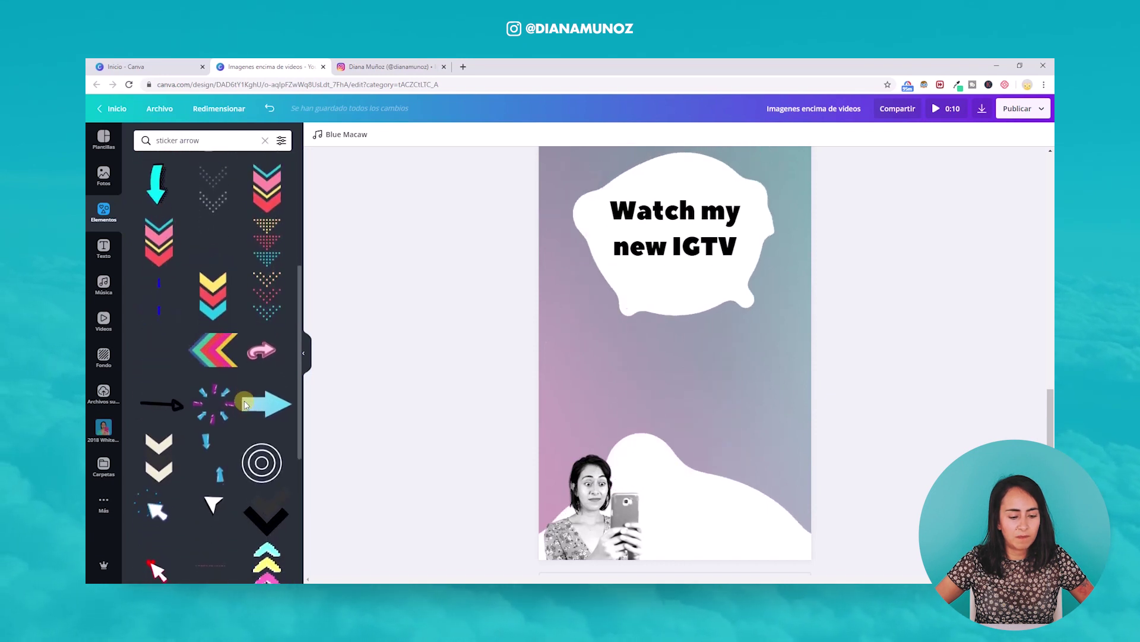
{"action": "scroll", "coordinate": [245, 404], "scroll_direction": "down", "scroll_amount": 3}
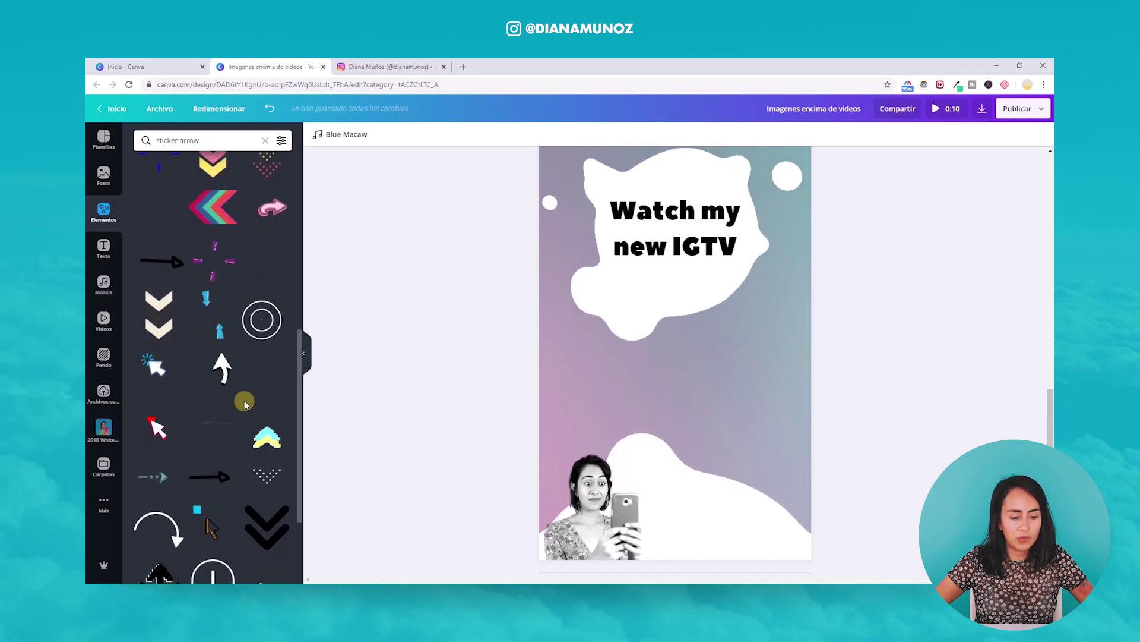
{"action": "scroll", "coordinate": [245, 404], "scroll_direction": "down", "scroll_amount": 1}
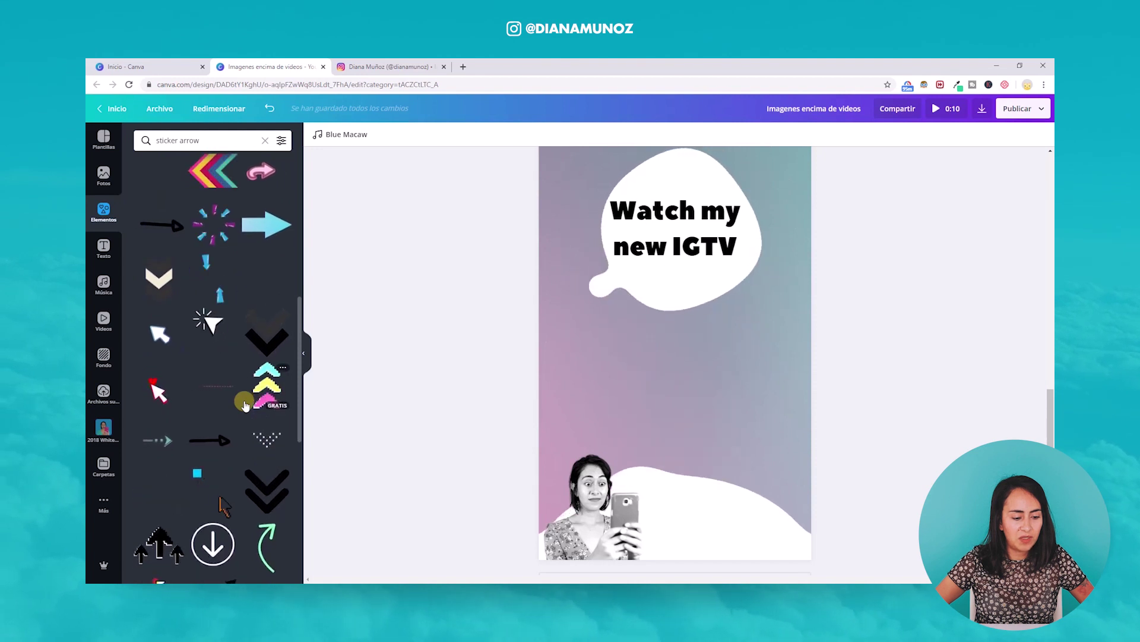
{"action": "scroll", "coordinate": [246, 401], "scroll_direction": "up", "scroll_amount": 3}
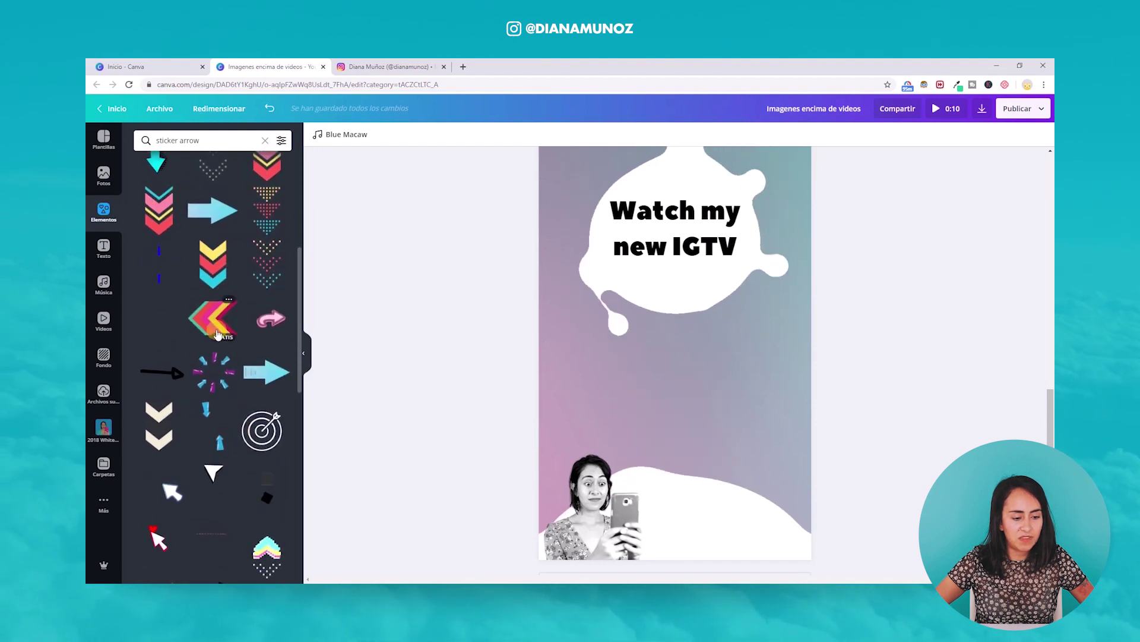
{"action": "left_click", "coordinate": [216, 331]}
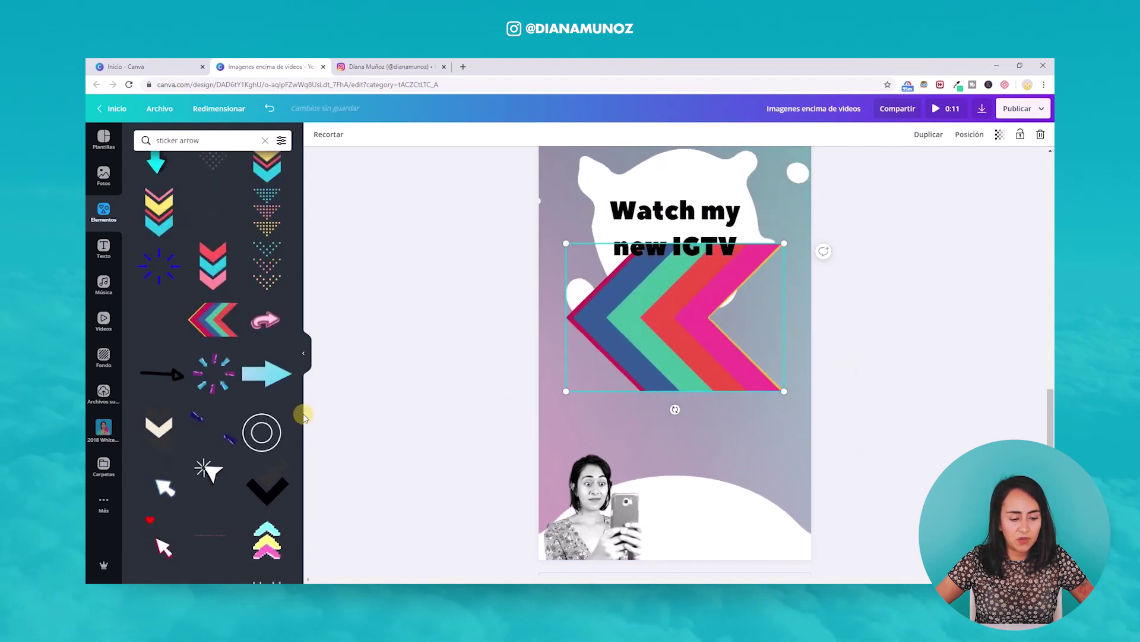
Rotate the chevron to point upward and shrink it beside the portrait
{"action": "scroll", "coordinate": [649, 333], "scroll_direction": "up", "scroll_amount": 3}
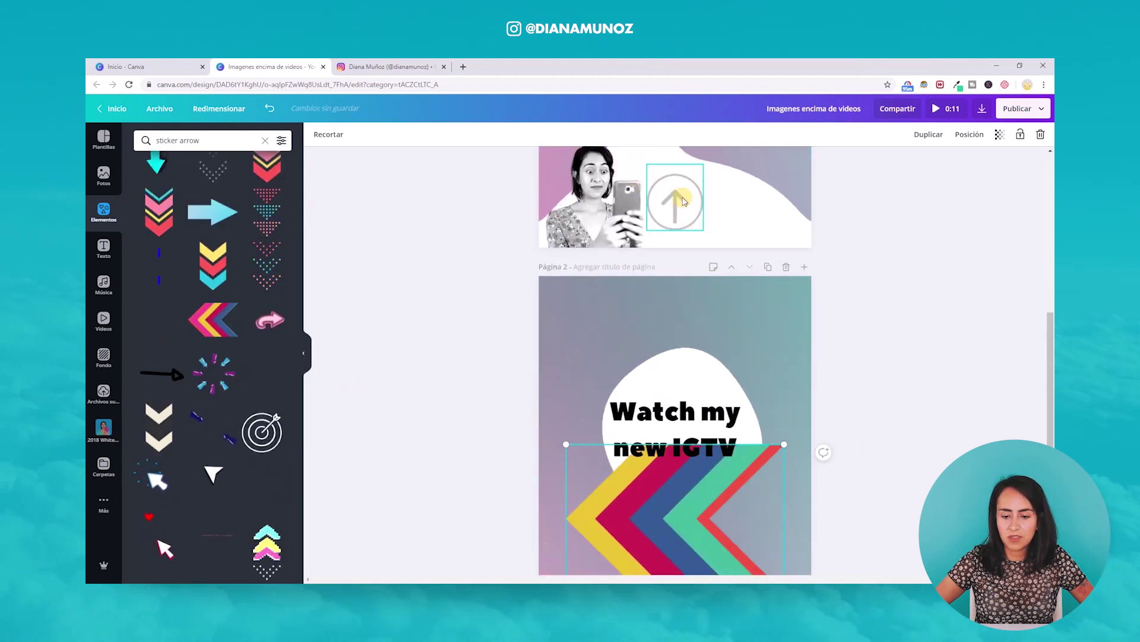
{"action": "scroll", "coordinate": [558, 378], "scroll_direction": "down", "scroll_amount": 4}
{"action": "scroll", "coordinate": [241, 490], "scroll_direction": "down", "scroll_amount": 4}
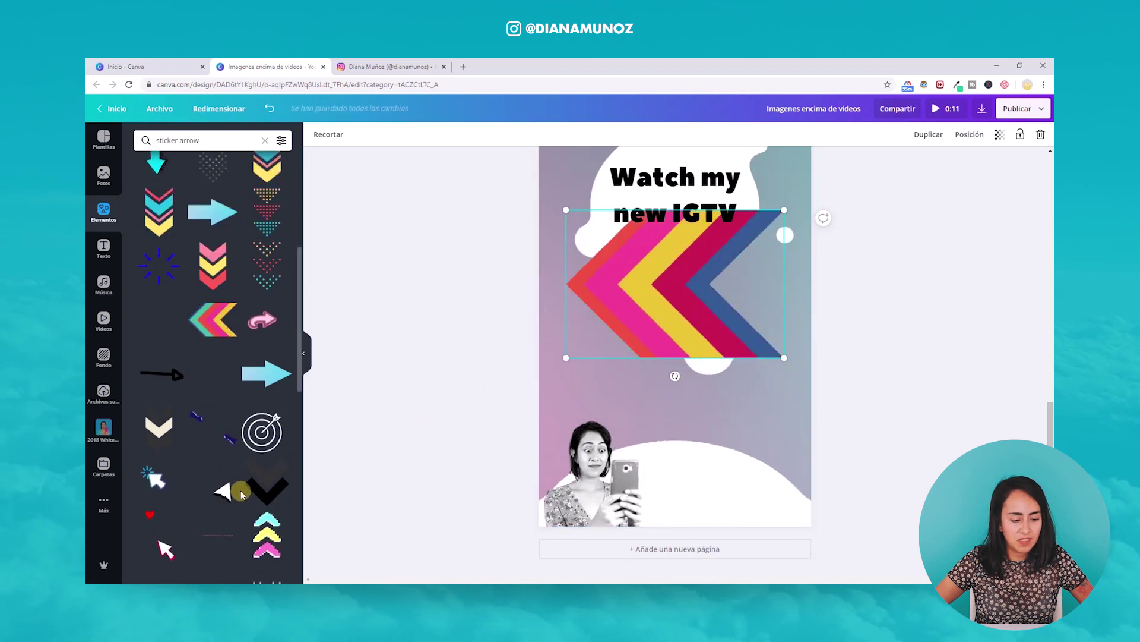
{"action": "scroll", "coordinate": [241, 490], "scroll_direction": "down", "scroll_amount": 10}
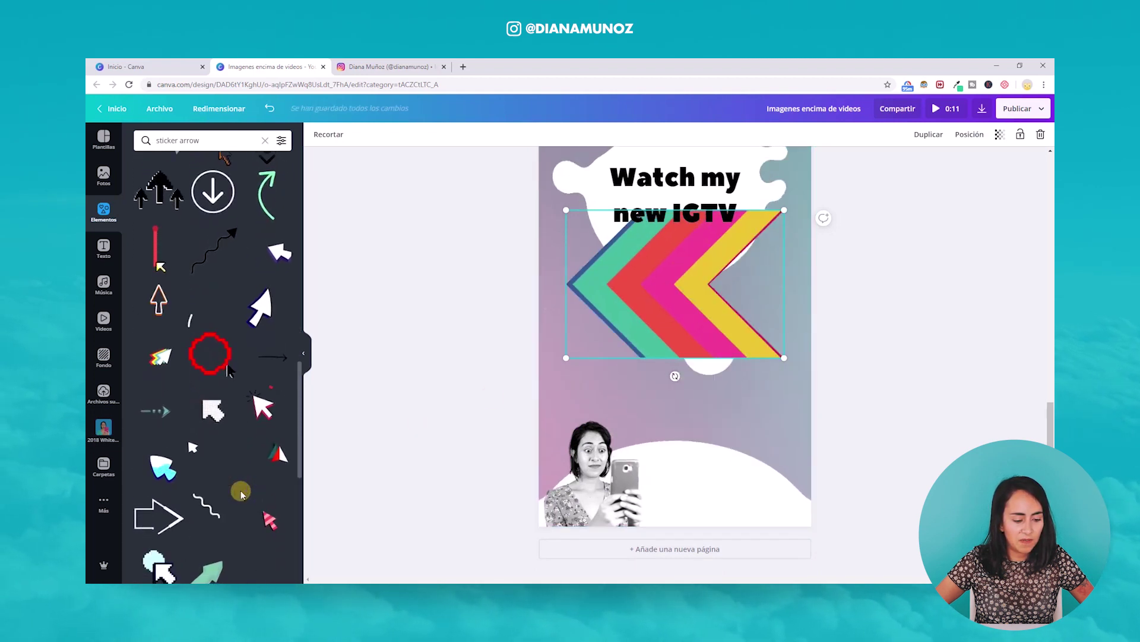
{"action": "scroll", "coordinate": [242, 494], "scroll_direction": "down", "scroll_amount": 4}
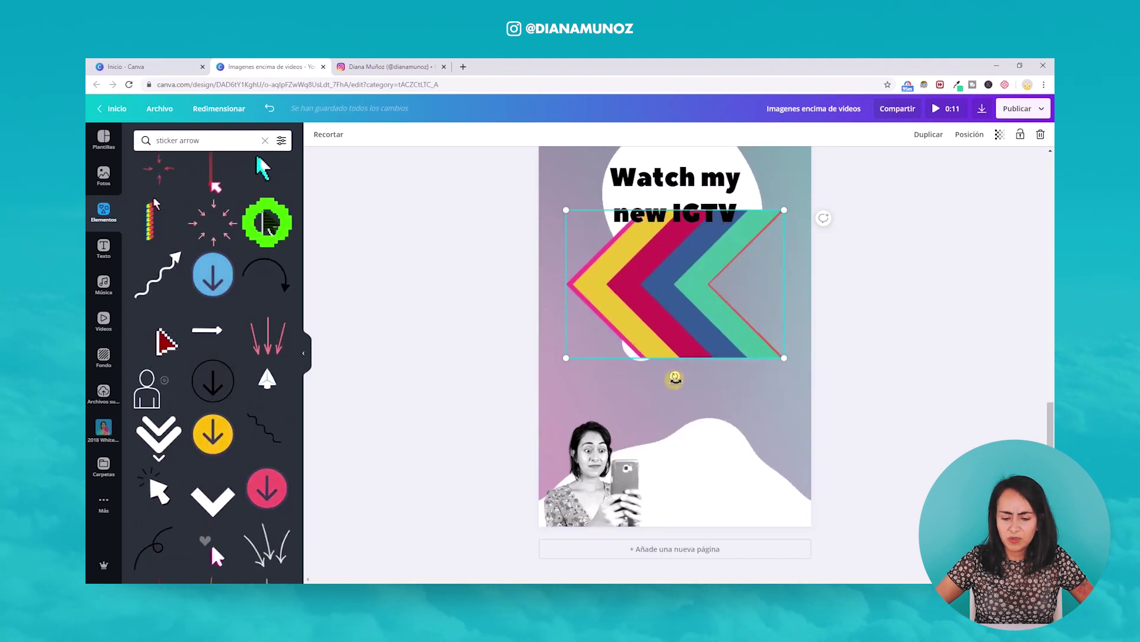
{"action": "left_click_drag", "start_coordinate": [674, 375], "coordinate": [605, 285]}
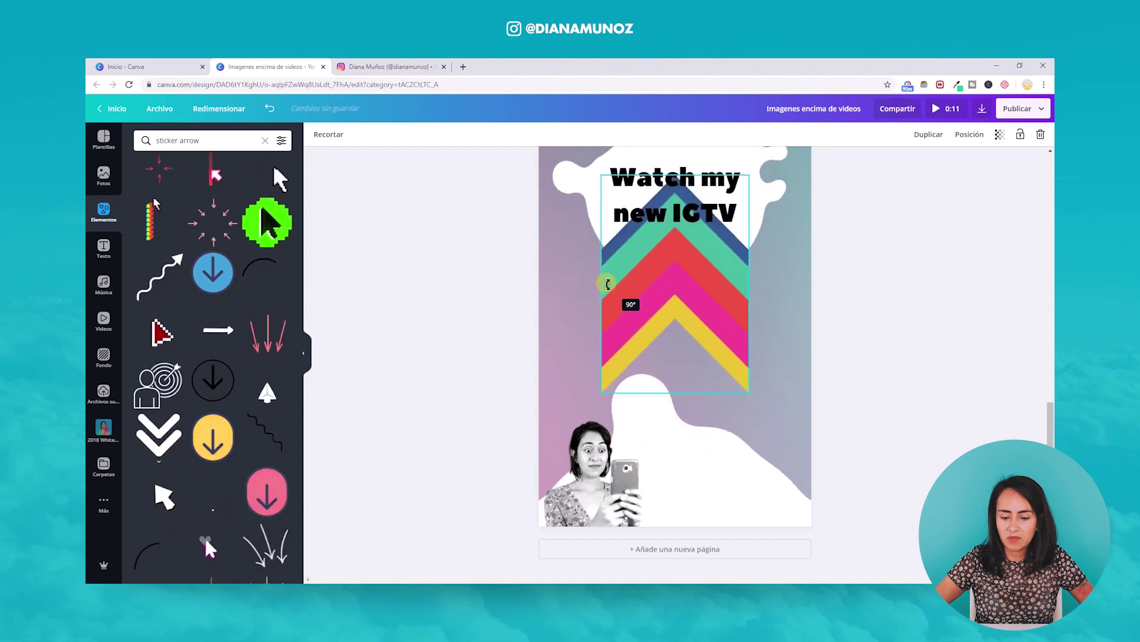
{"action": "left_click_drag", "start_coordinate": [766, 171], "coordinate": [681, 486]}
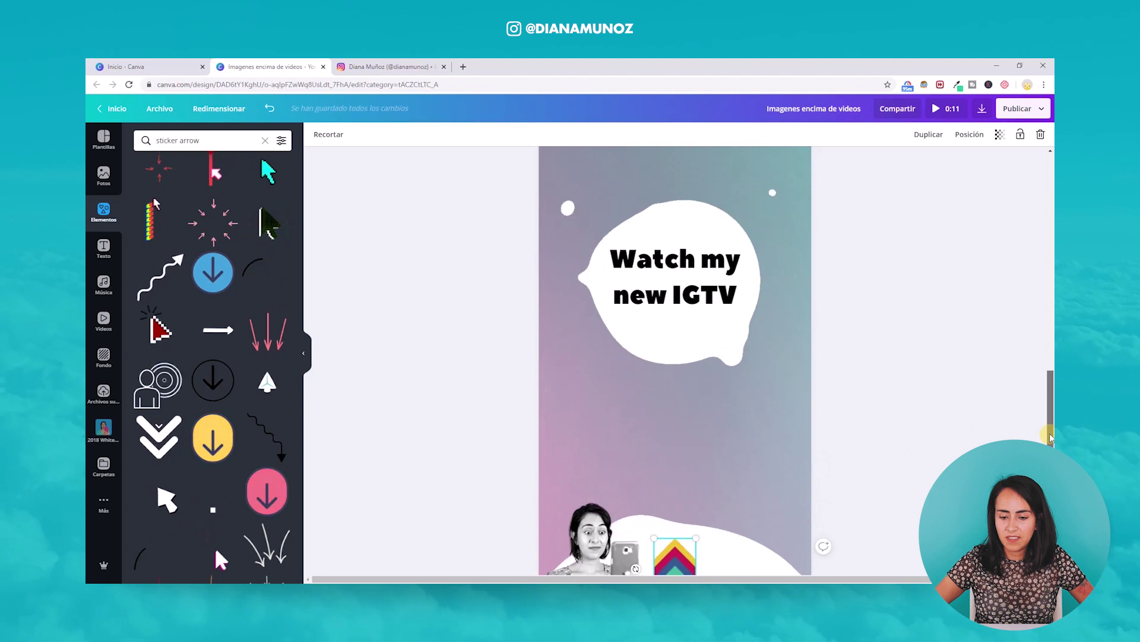
Delete the chevron sticker and add a smaller black circled arrow sticker instead
{"action": "left_click", "coordinate": [652, 505]}
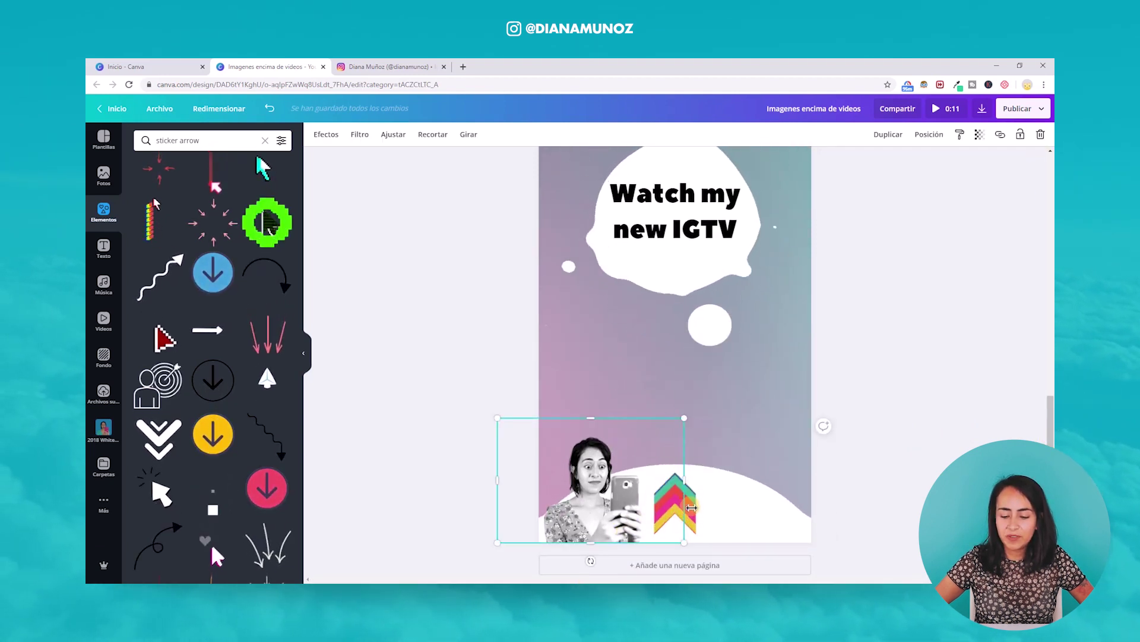
{"action": "left_click", "coordinate": [695, 511]}
{"action": "key", "text": "Delete"}
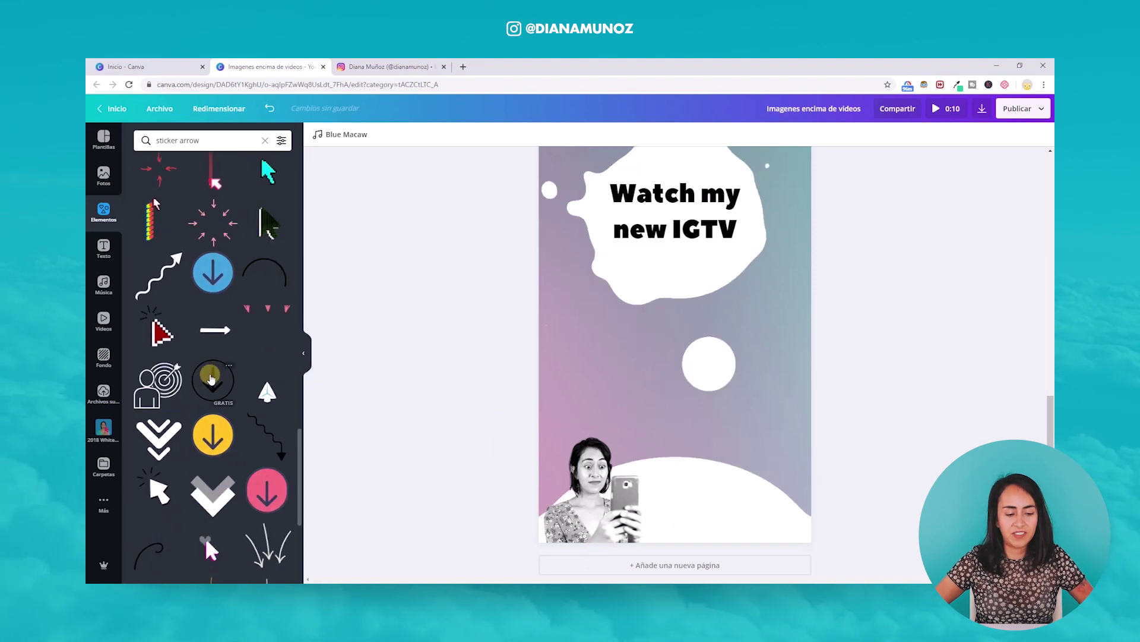
{"action": "left_click", "coordinate": [213, 381]}
{"action": "left_click_drag", "start_coordinate": [784, 427], "coordinate": [587, 137]}
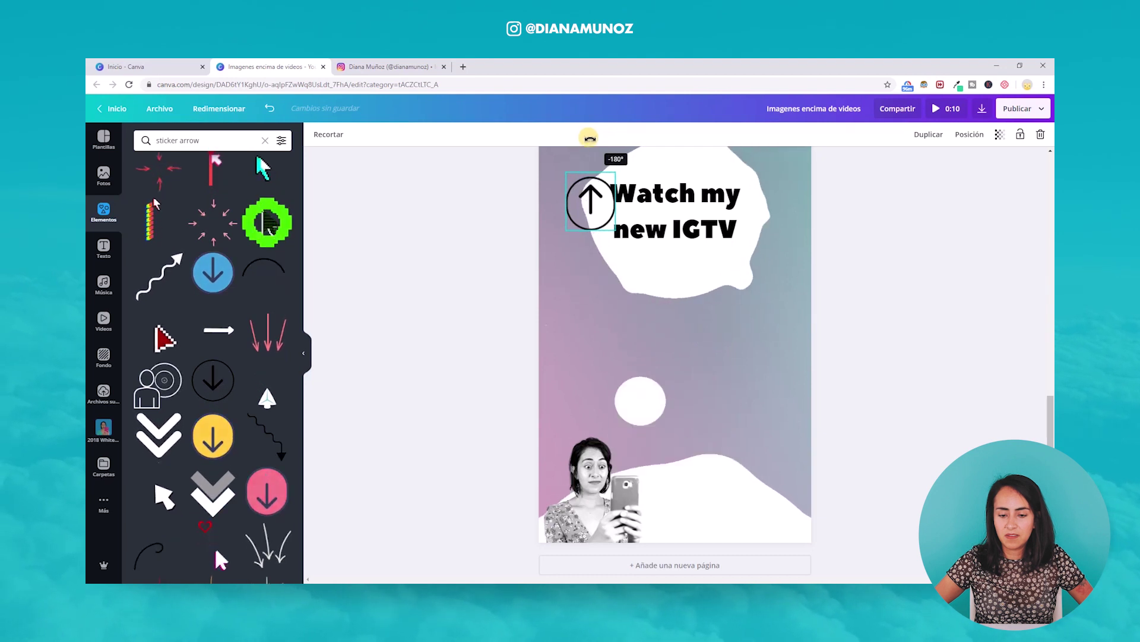
Rotate the circled arrow to point upward and place it beside the bottom photo
{"action": "left_click_drag", "start_coordinate": [591, 202], "coordinate": [690, 475]}
{"action": "key", "text": "ctrl+z"}
{"action": "key", "text": "ctrl+z"}
{"action": "left_click_drag", "start_coordinate": [588, 196], "coordinate": [681, 440]}
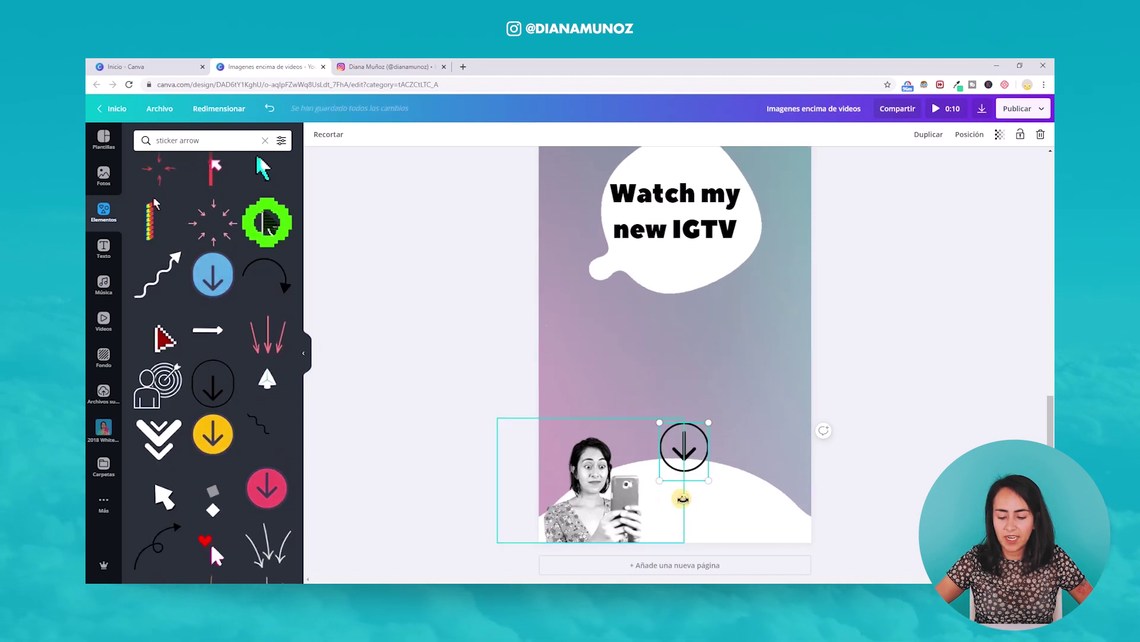
{"action": "left_click_drag", "start_coordinate": [686, 499], "coordinate": [683, 359]}
{"action": "left_click_drag", "start_coordinate": [689, 451], "coordinate": [681, 497]}
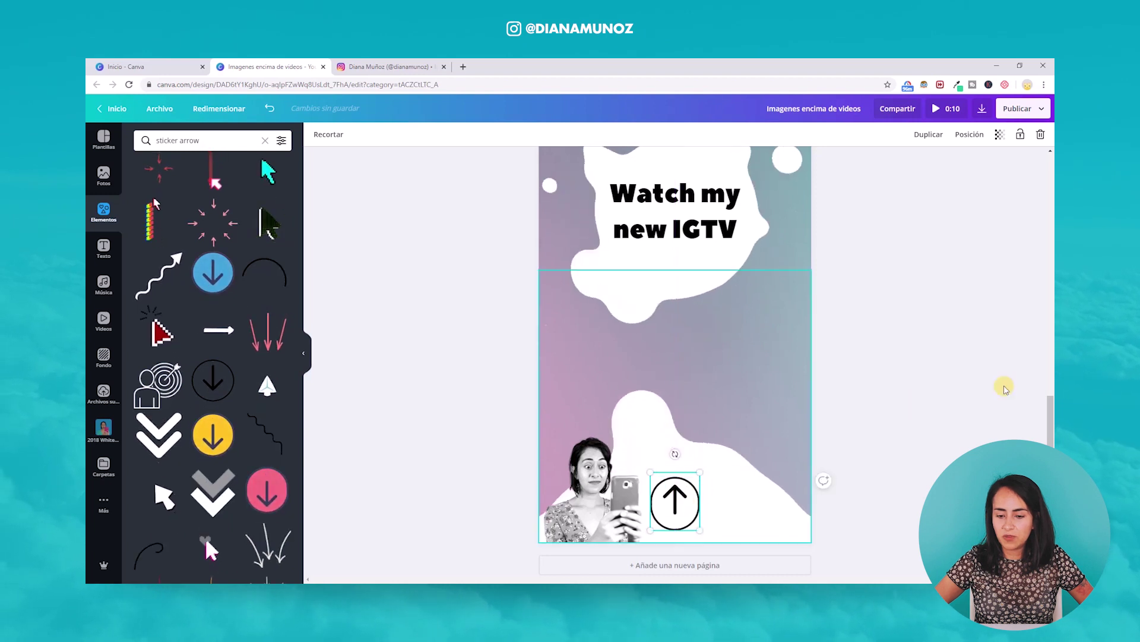
{"action": "scroll", "coordinate": [1004, 419], "scroll_direction": "up", "scroll_amount": 1}
{"action": "scroll", "coordinate": [1005, 380], "scroll_direction": "down", "scroll_amount": 1}
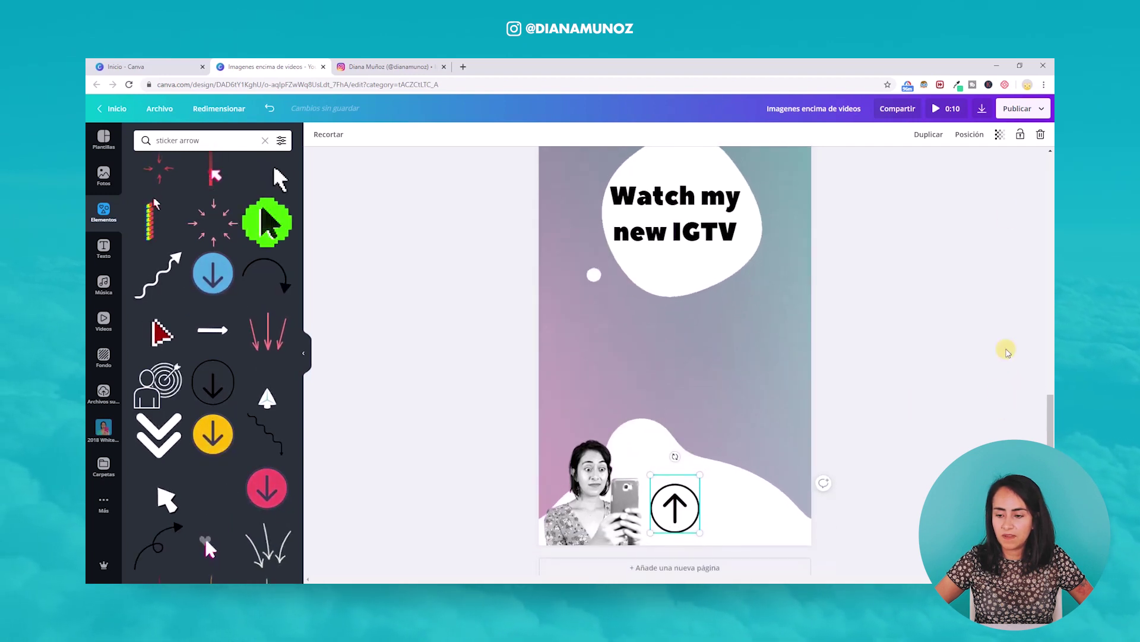
Set the circled arrow's transparency to about 39
{"action": "left_click", "coordinate": [999, 135]}
{"action": "left_click_drag", "start_coordinate": [969, 161], "coordinate": [934, 184]}
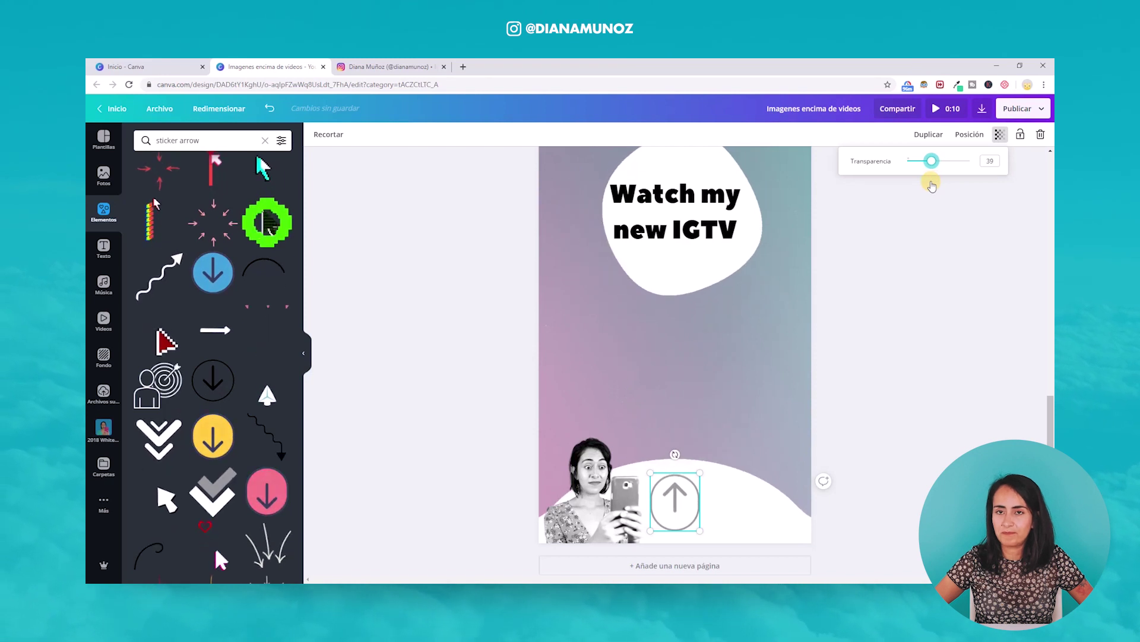
{"action": "left_click", "coordinate": [304, 353]}
{"action": "scroll", "coordinate": [583, 357], "scroll_direction": "up", "scroll_amount": 3}
{"action": "scroll", "coordinate": [583, 356], "scroll_direction": "down", "scroll_amount": 3}
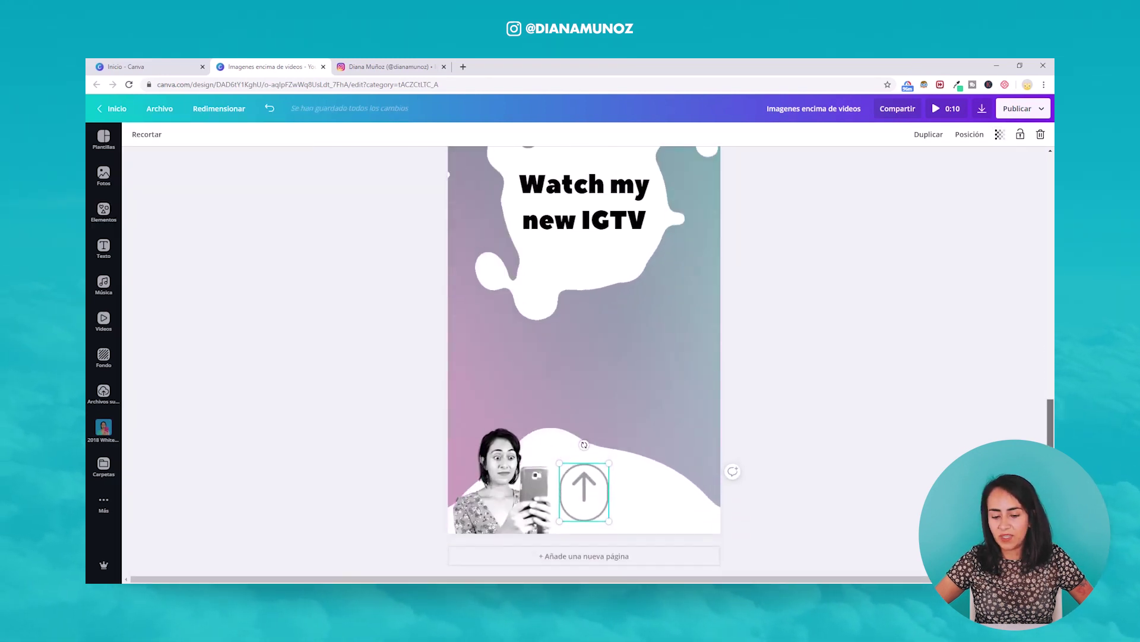
Deselect the arrow sticker to view the finished second story page
{"action": "key", "text": "Escape"}
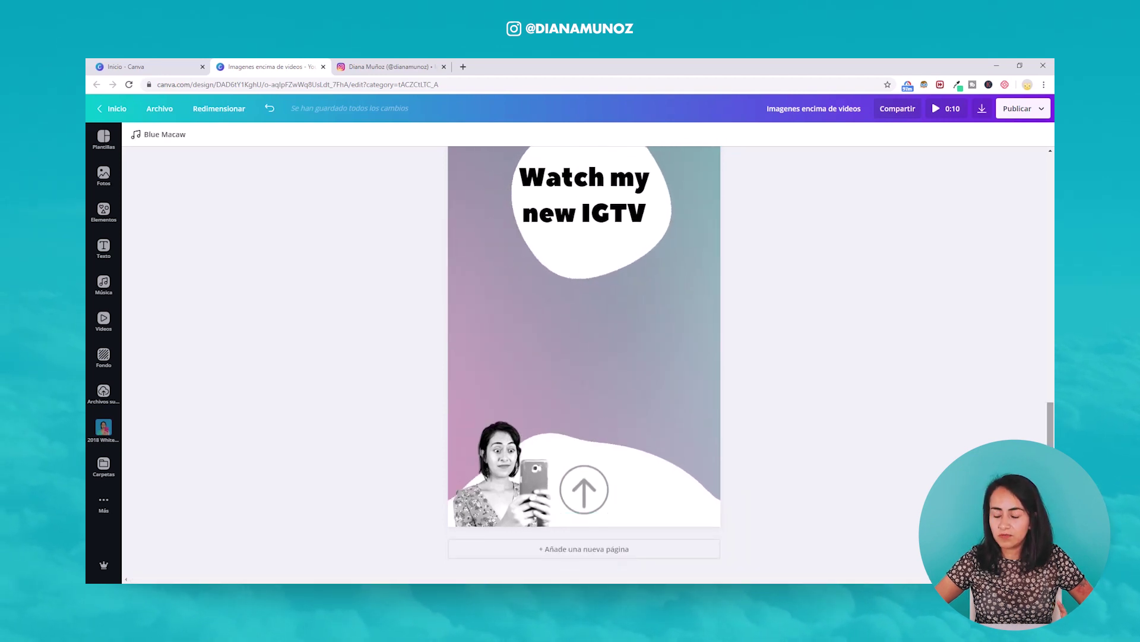